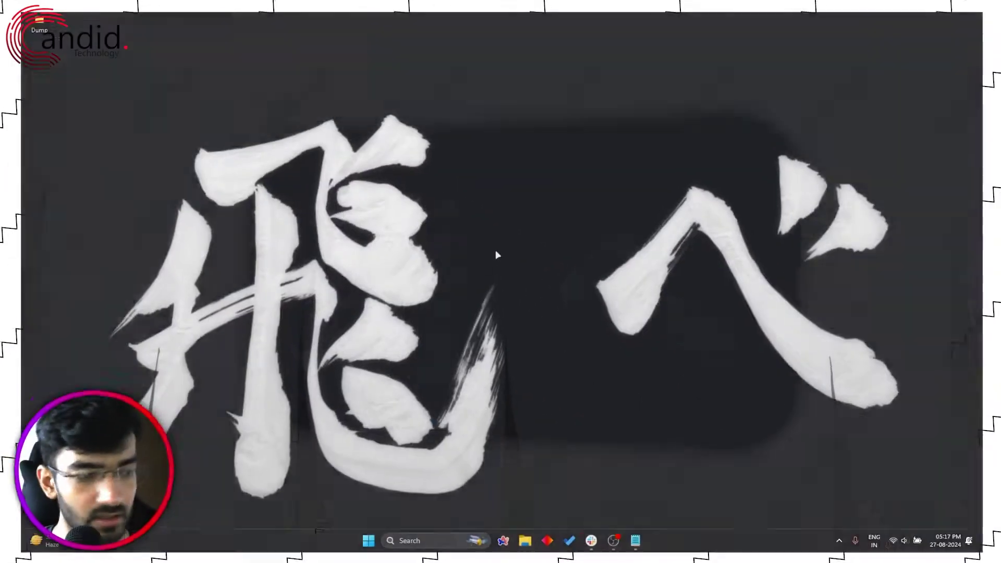
Step: Open %appdata% from the Run prompt and go up to the AppData folder
key("super+r")
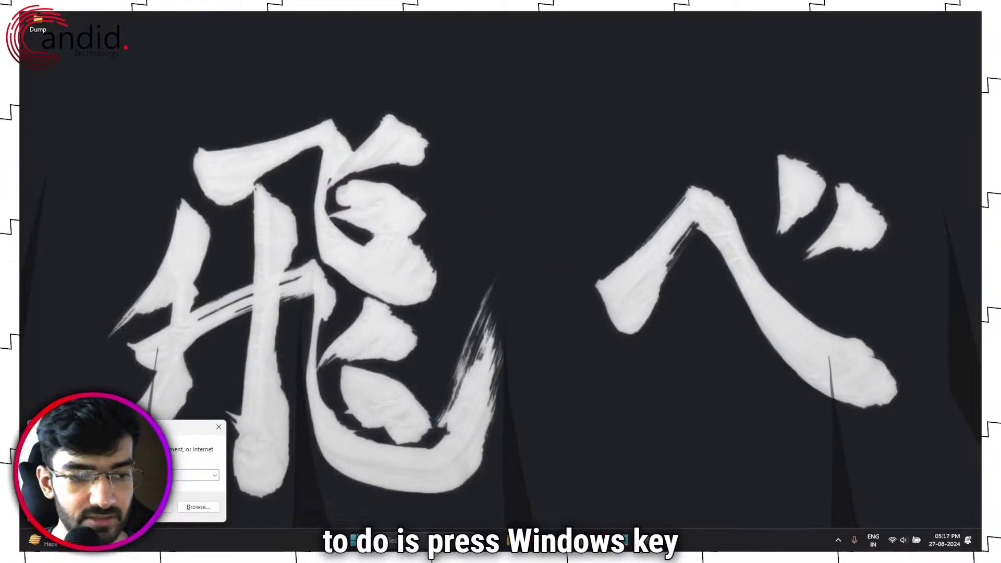
left_click_drag(147, 427, 507, 138)
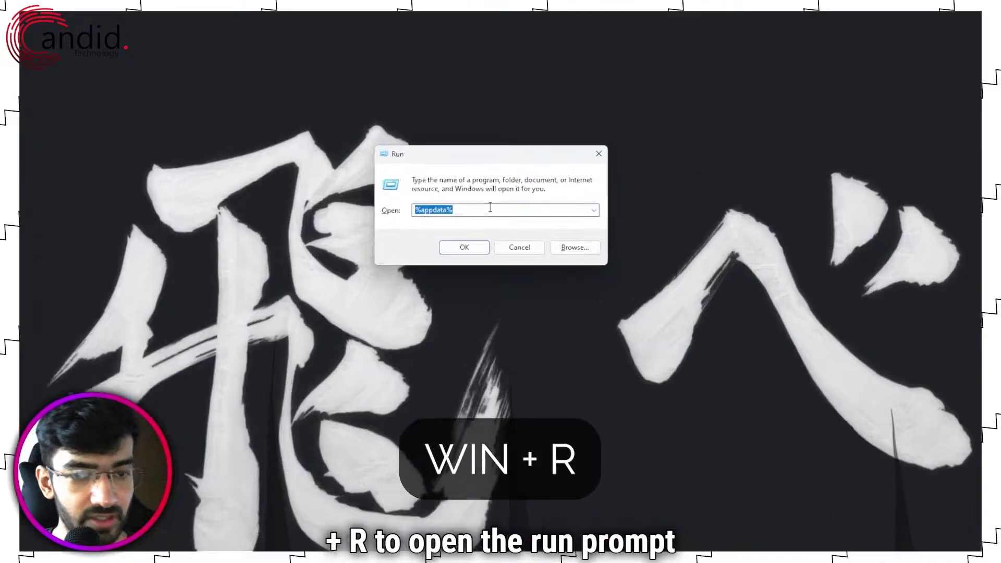
left_click(489, 209)
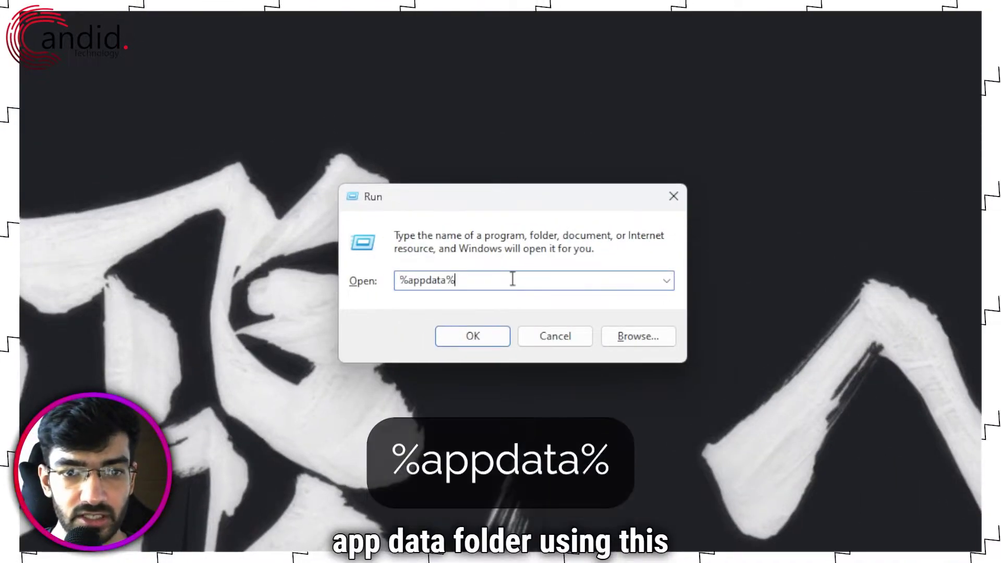
left_click(473, 336)
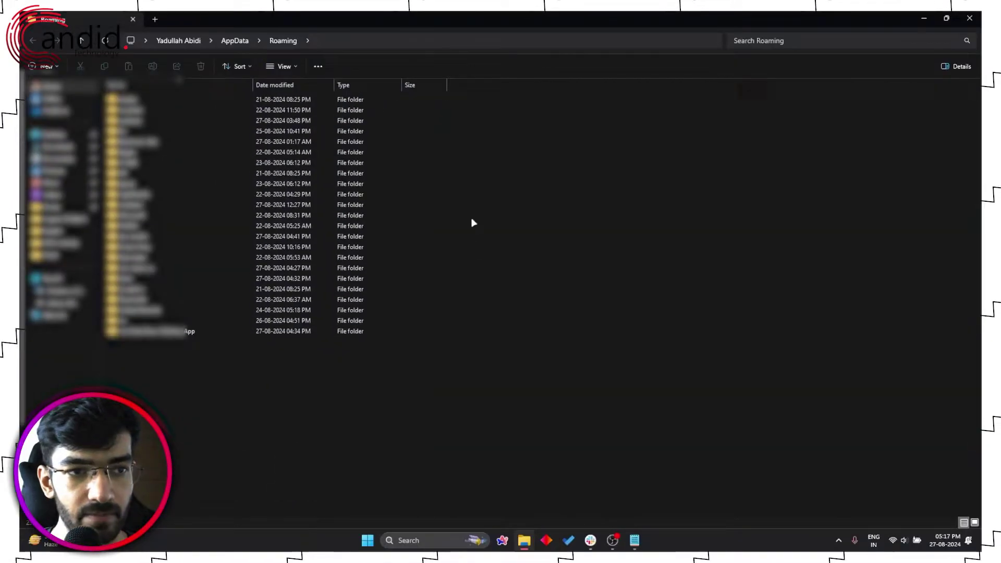
left_click_drag(289, 16, 390, 76)
left_click(327, 95)
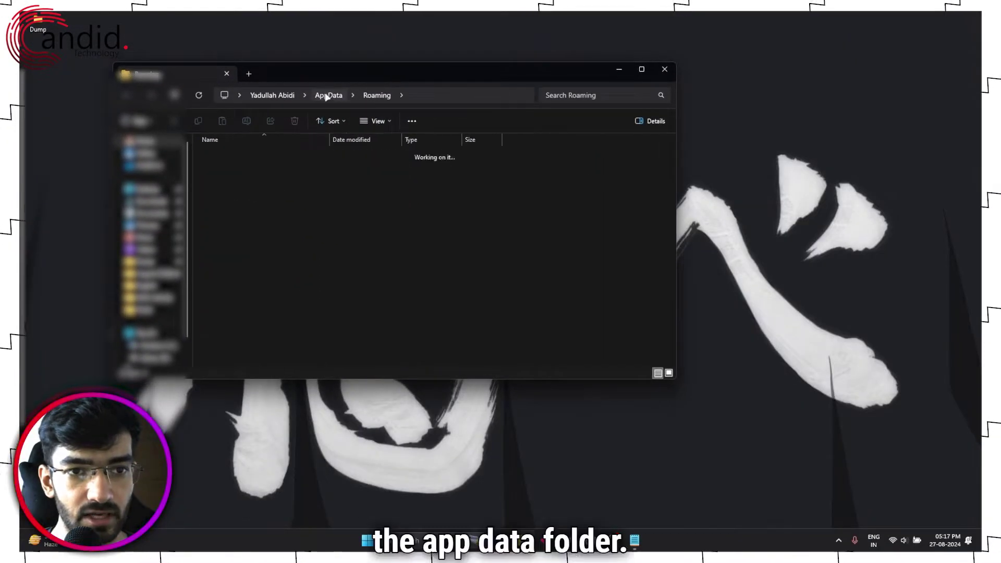
Step: Navigate Local > Riot Games > Riot Client > Data to view Sessions and the two YAML files
double_click(316, 154)
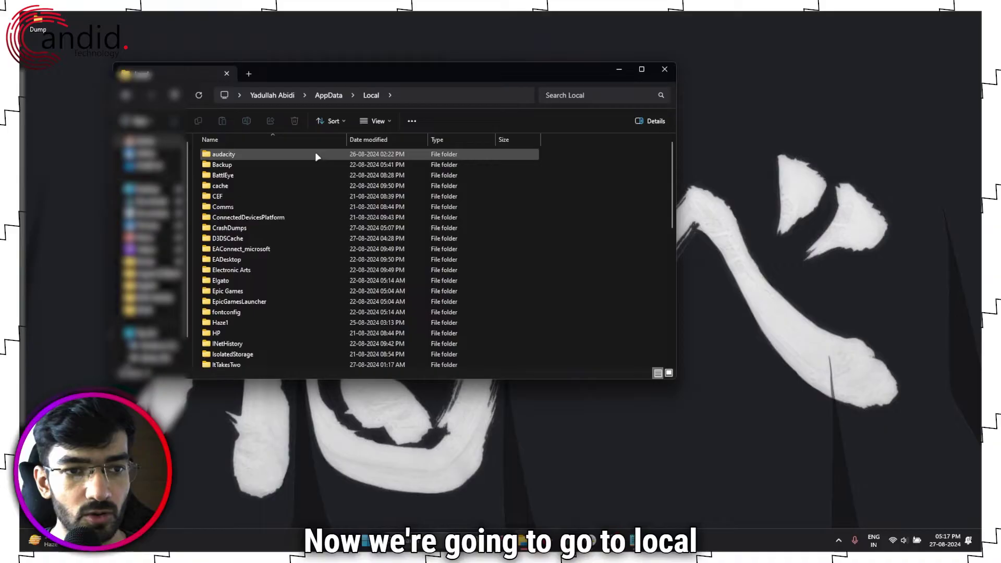
scroll(287, 259, "down", 10)
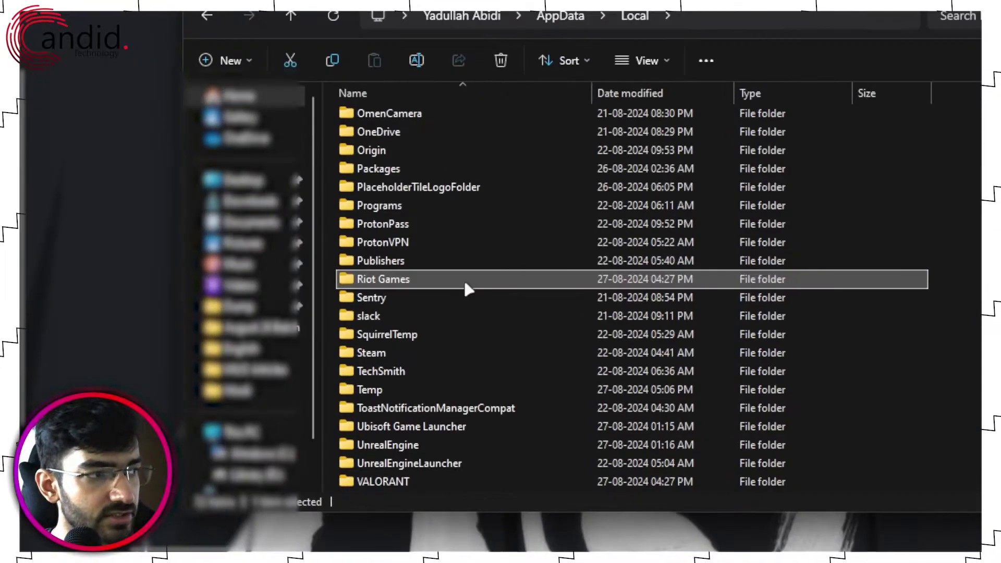
double_click(464, 280)
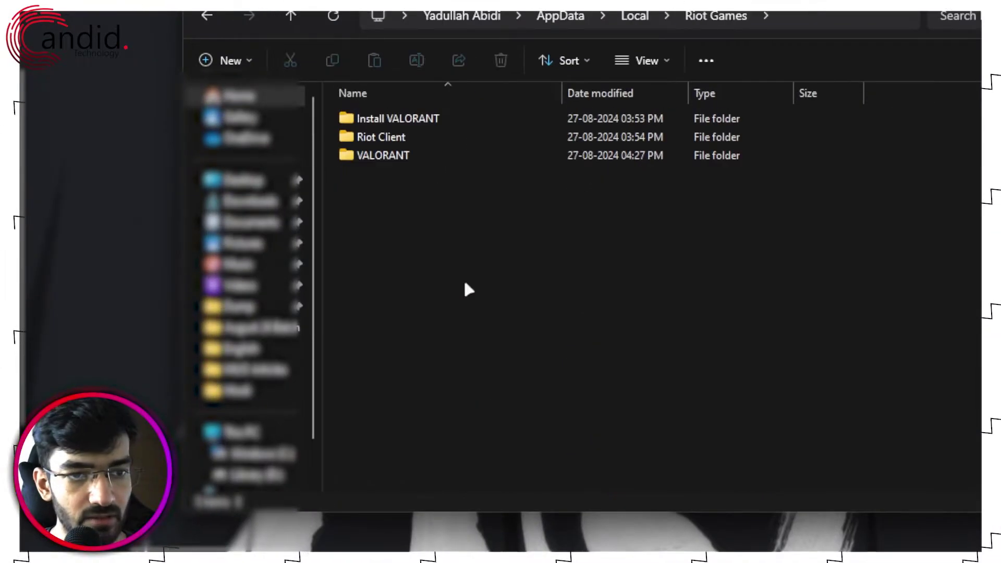
double_click(473, 142)
double_click(468, 156)
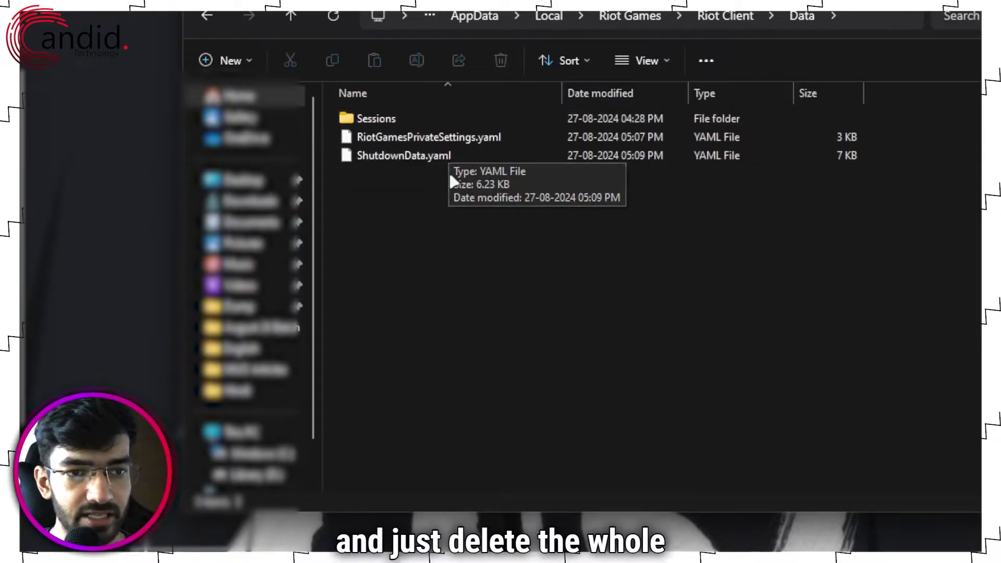
key("alt+Left")
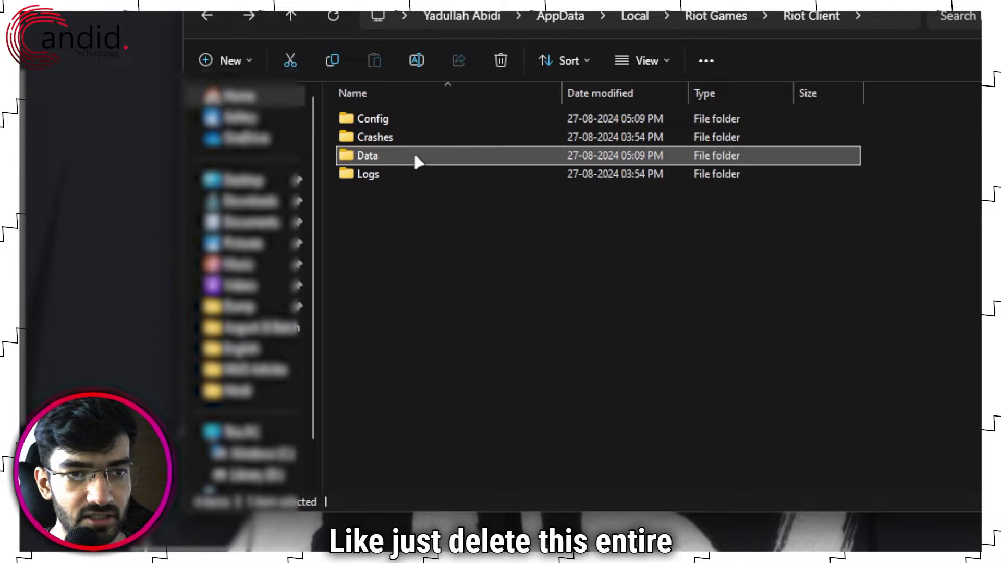
key("F2")
key("Escape")
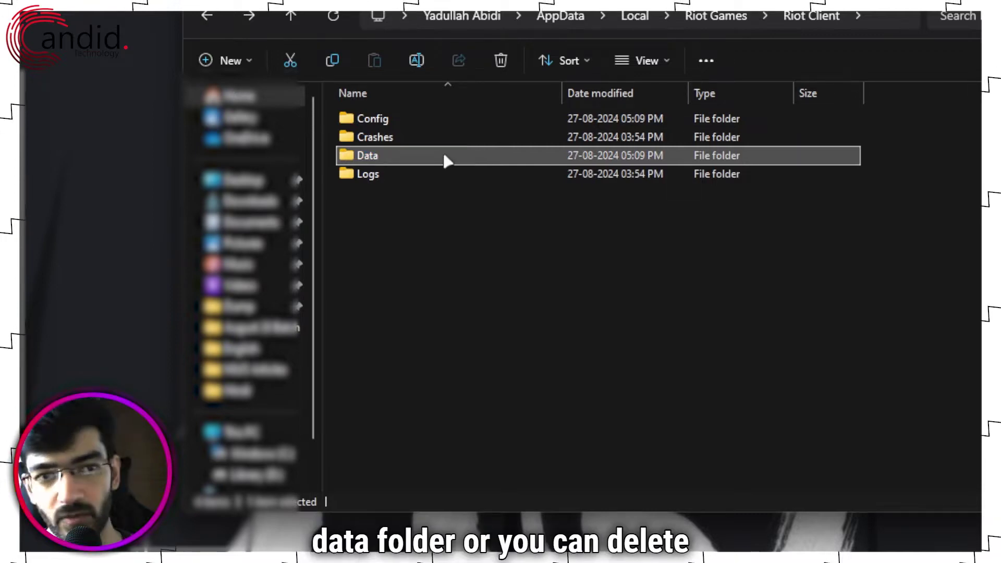
double_click(446, 160)
left_click_drag(616, 277, 417, 100)
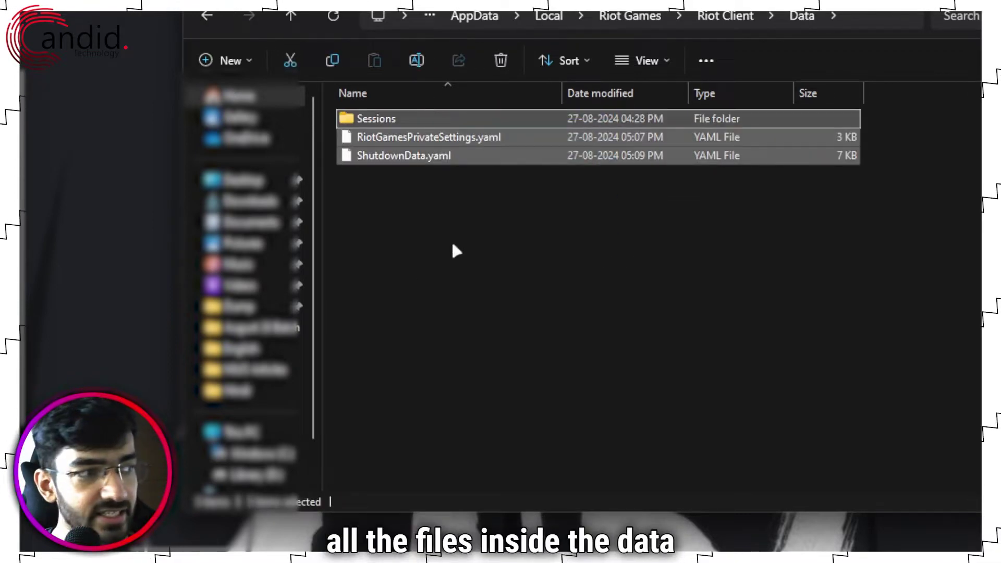
left_click(452, 245)
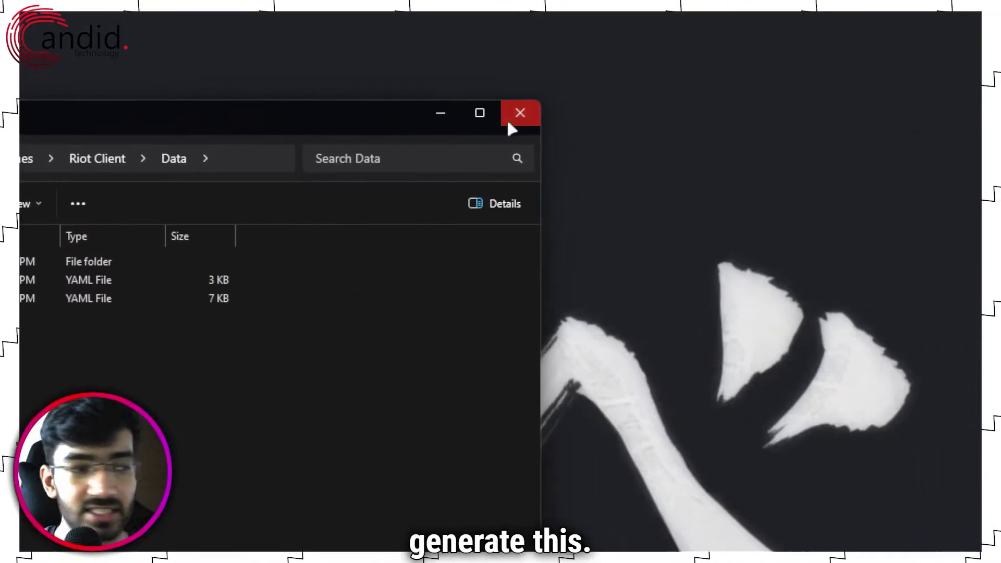
Step: Close the File Explorer window
left_click(513, 112)
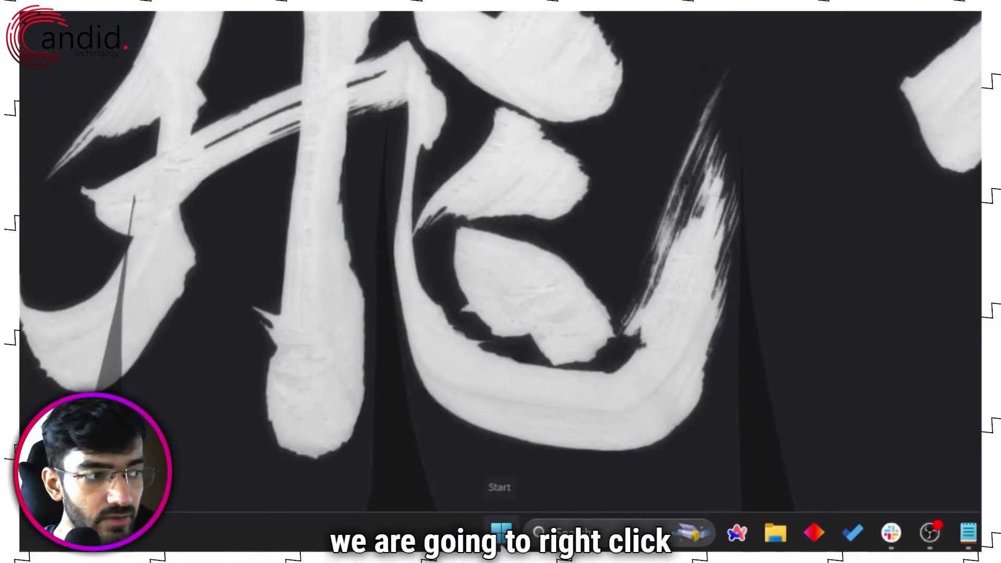
Step: Launch Device Manager from the Win+X menu and expand Network adapters
right_click(501, 529)
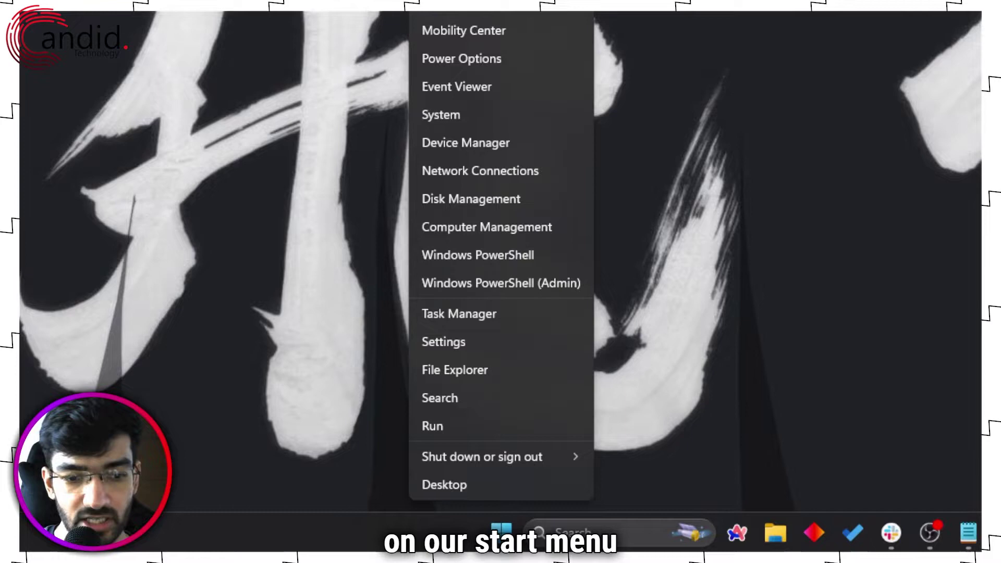
left_click(522, 144)
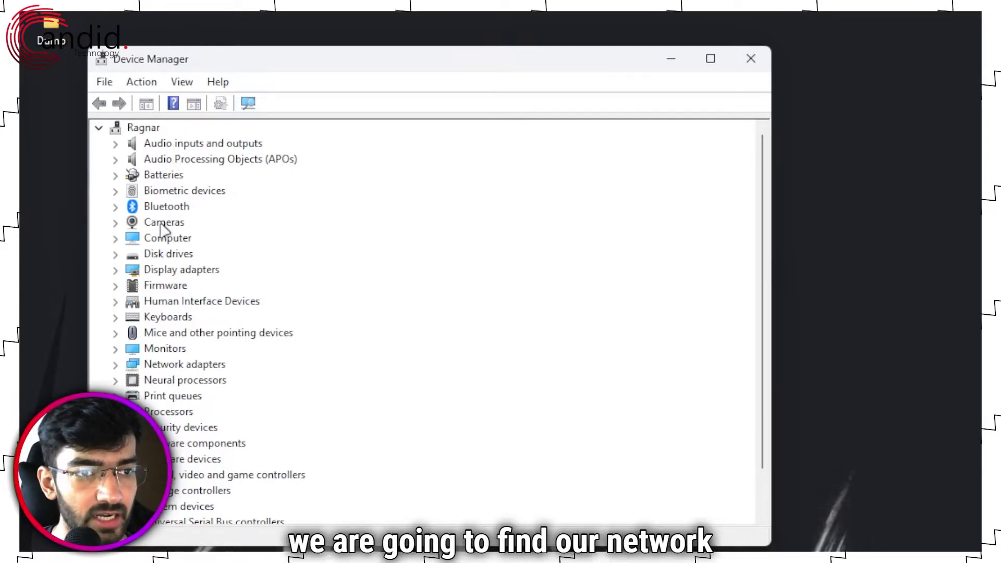
left_click(178, 364)
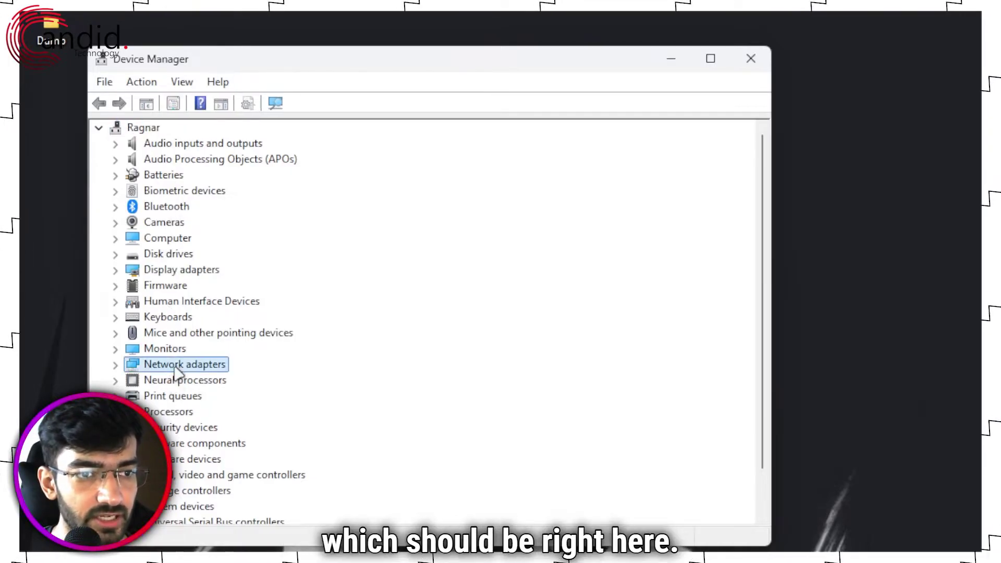
double_click(188, 368)
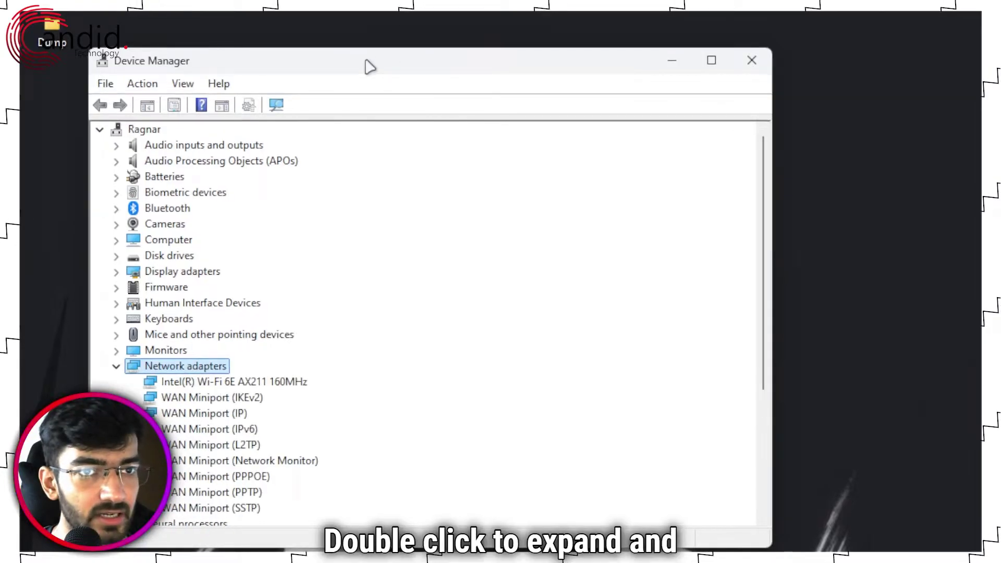
left_click_drag(364, 64, 703, 85)
Step: Look through the WAN Miniport entries, ending with the Intel Wi-Fi 6E AX211 adapter selected
scroll(603, 385, "down", 1)
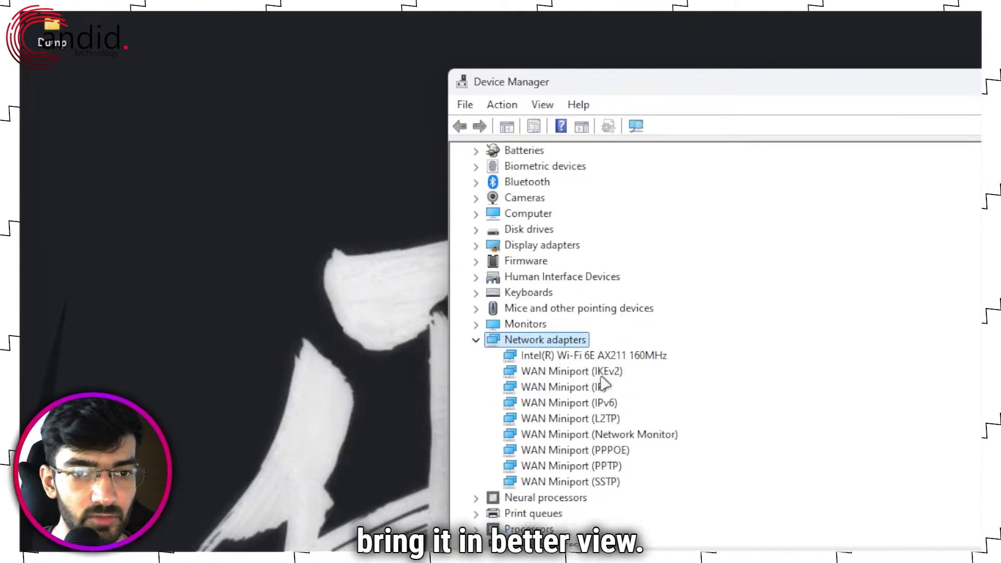
left_click(623, 356)
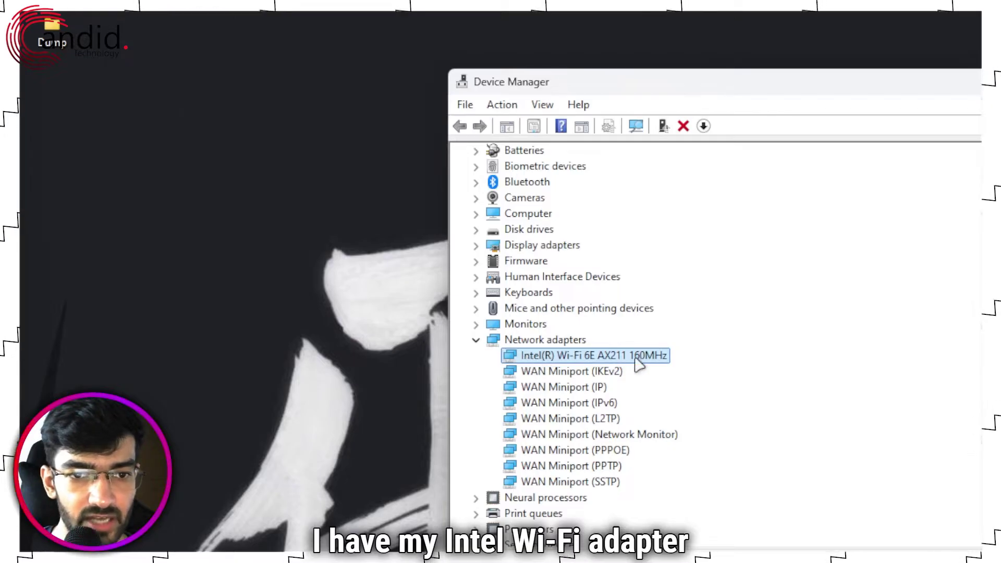
left_click(614, 371)
left_click(615, 406)
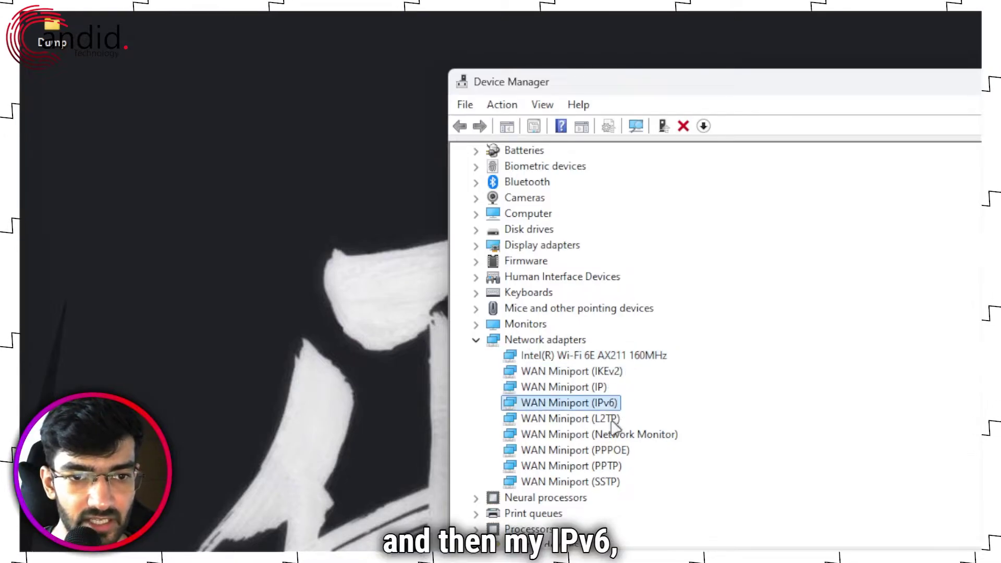
left_click(611, 434)
left_click(605, 465)
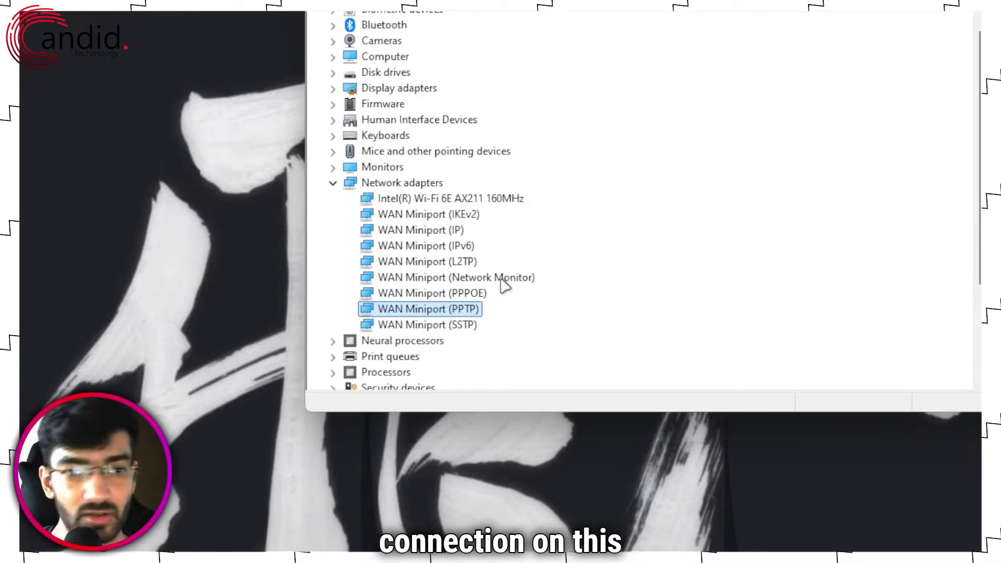
left_click(484, 200)
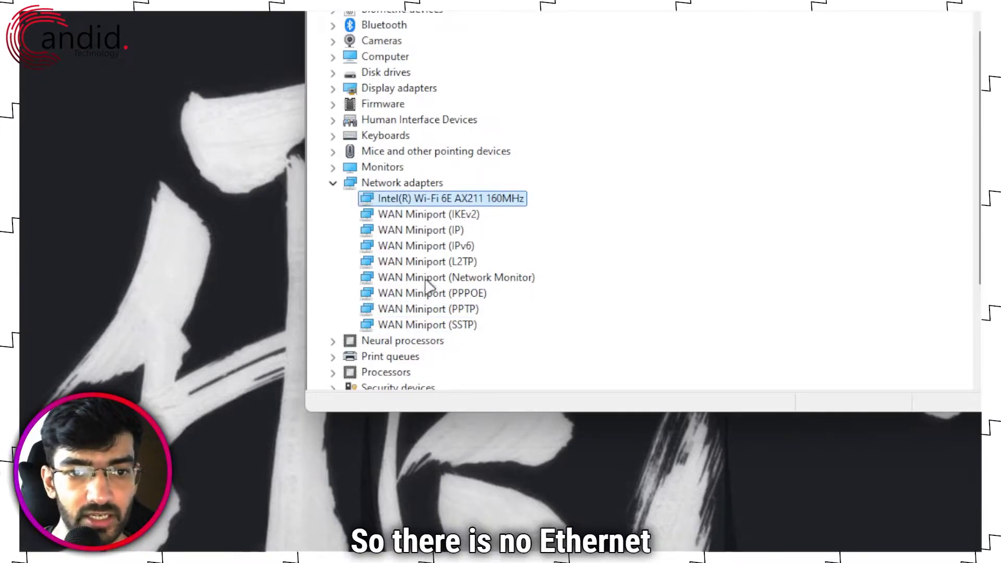
Step: Have Windows search automatically for an updated Intel Wi-Fi 6E AX211 driver
right_click(437, 208)
left_click(552, 224)
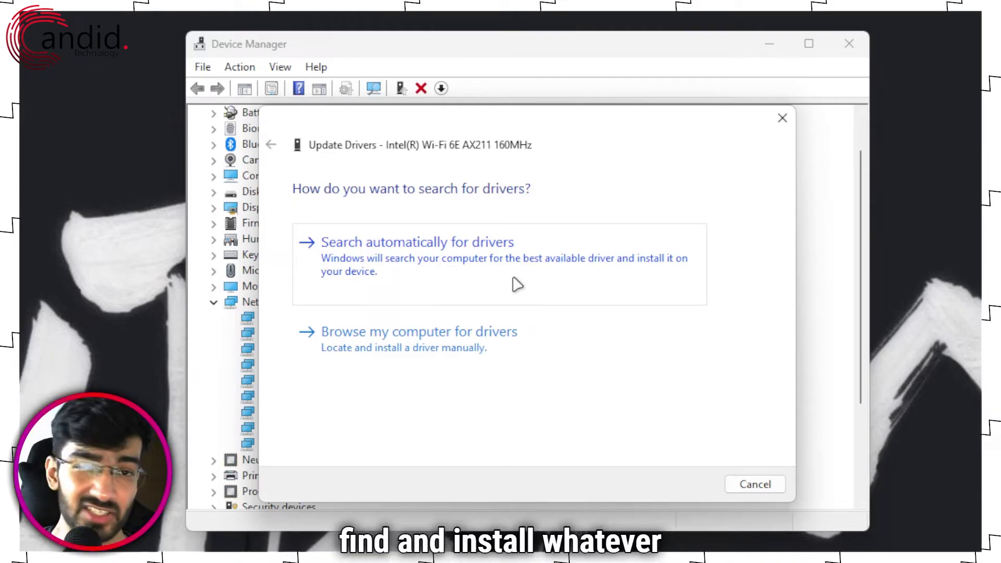
left_click(518, 284)
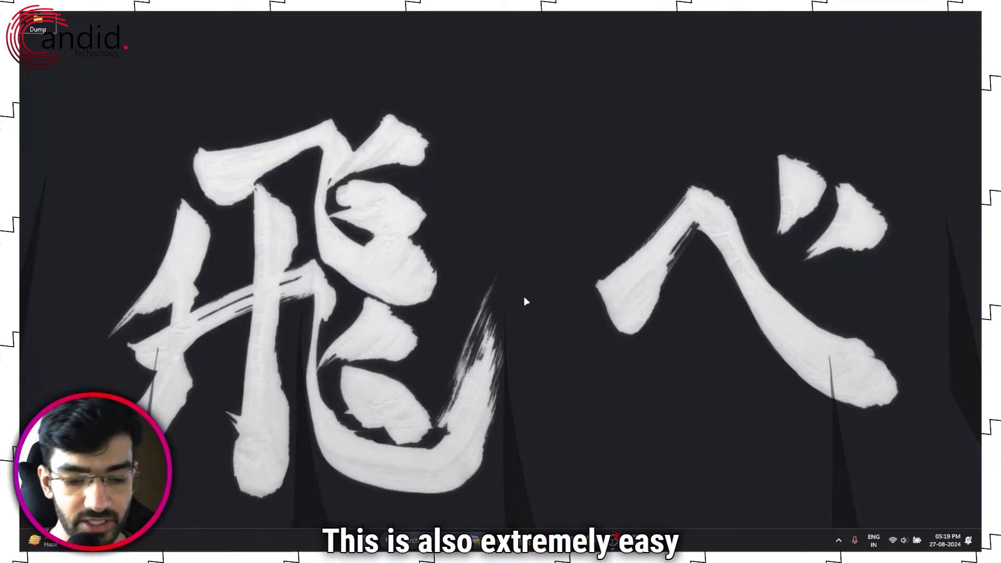
Step: Run ipconfig /flushdns in an administrator Windows PowerShell to clear the DNS cache
key("super+x")
right_click(368, 541)
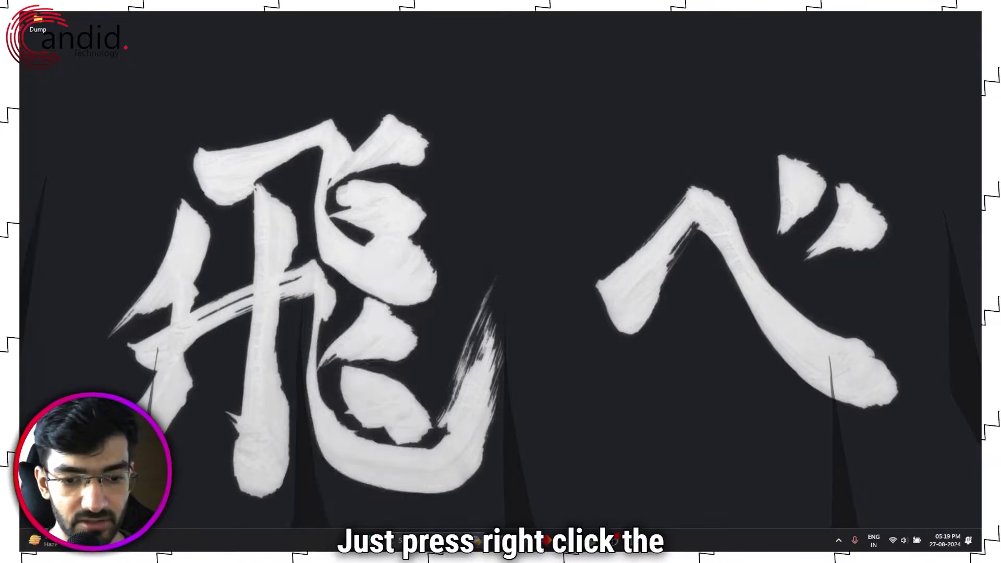
right_click(368, 540)
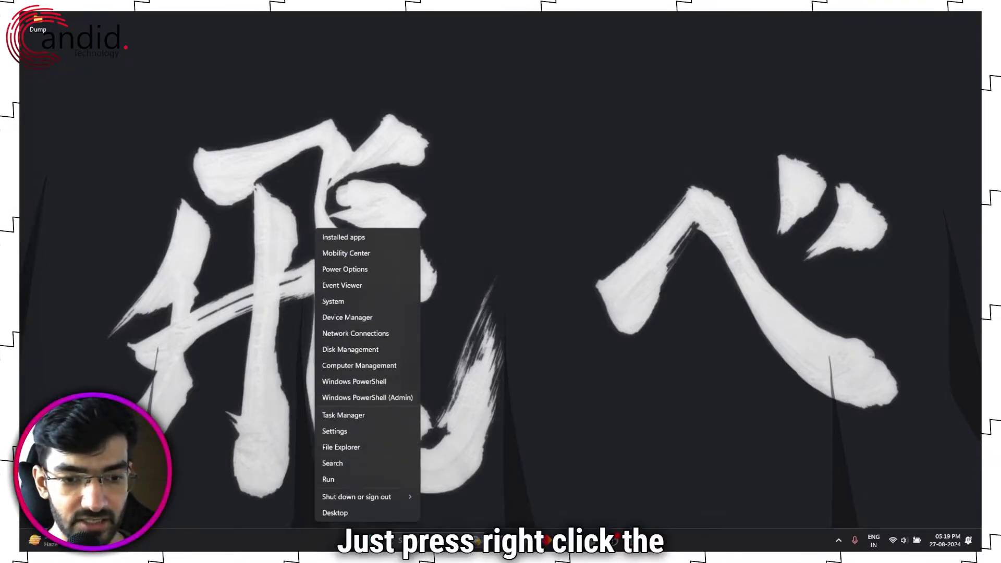
left_click(357, 398)
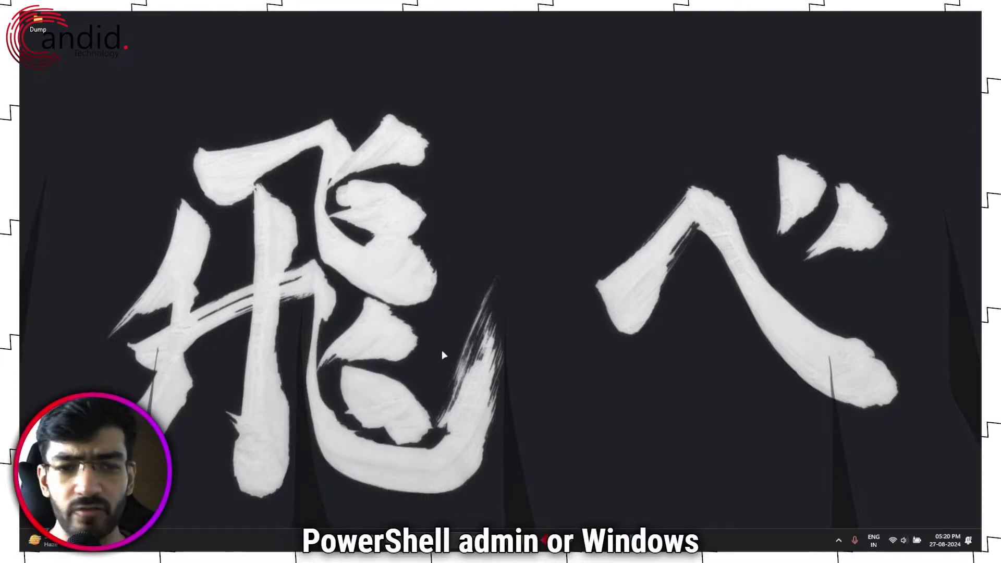
left_click_drag(324, 60, 511, 111)
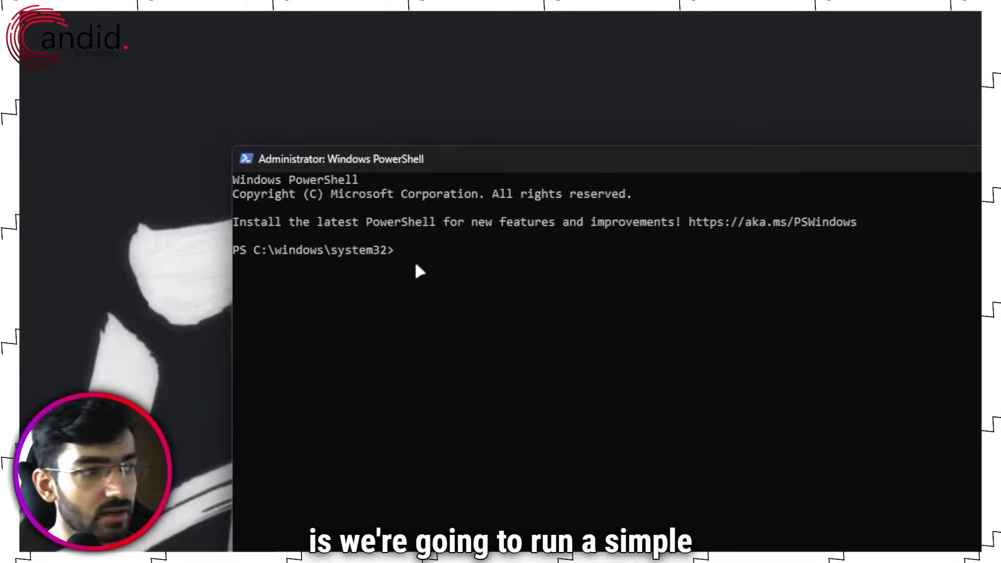
type("ipn")
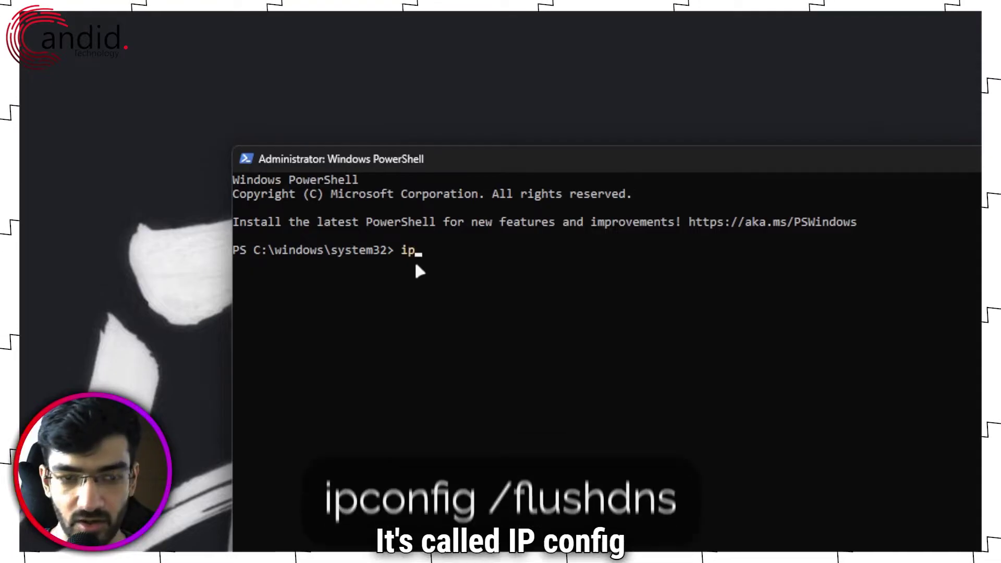
type("config")
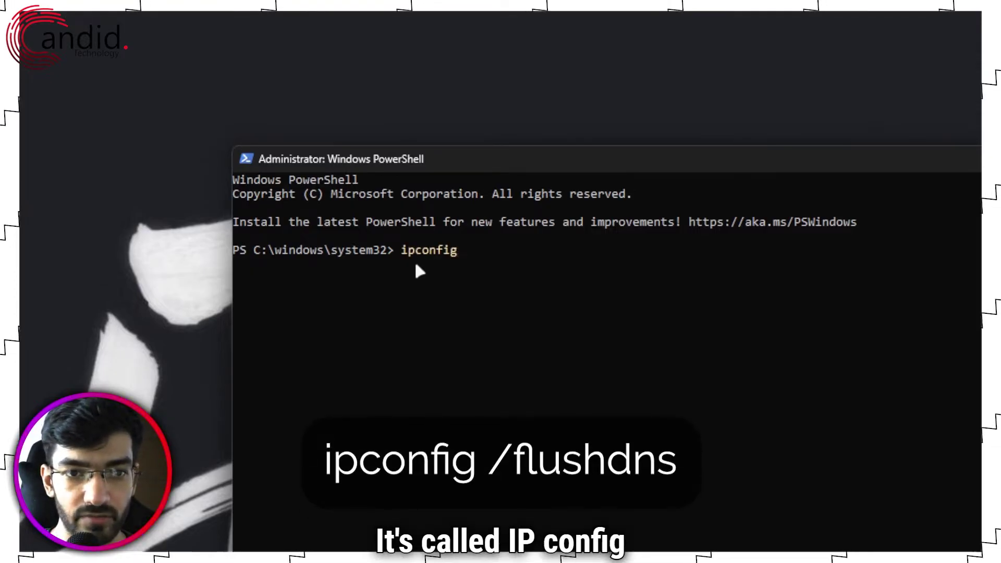
type(" /flushdns")
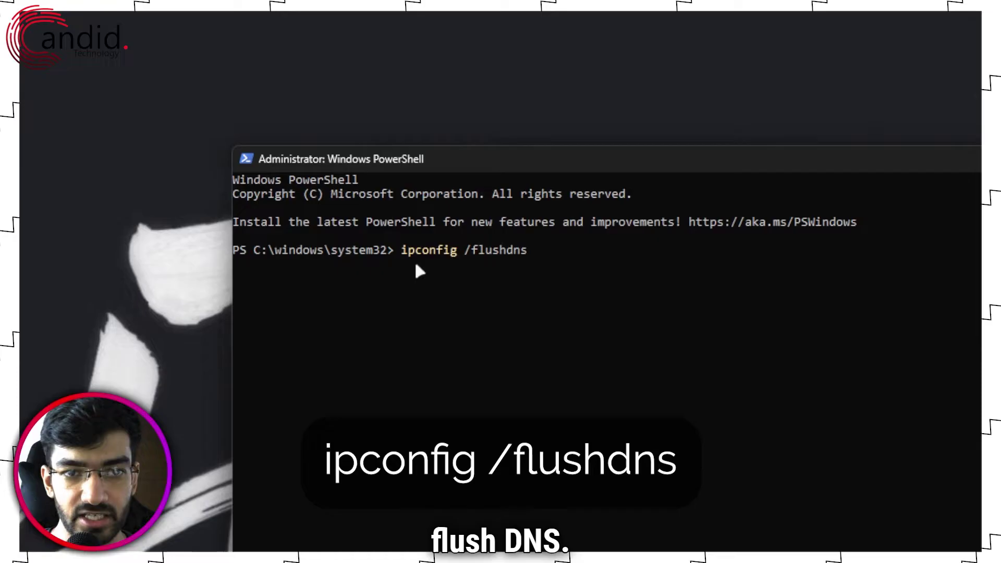
key("Return")
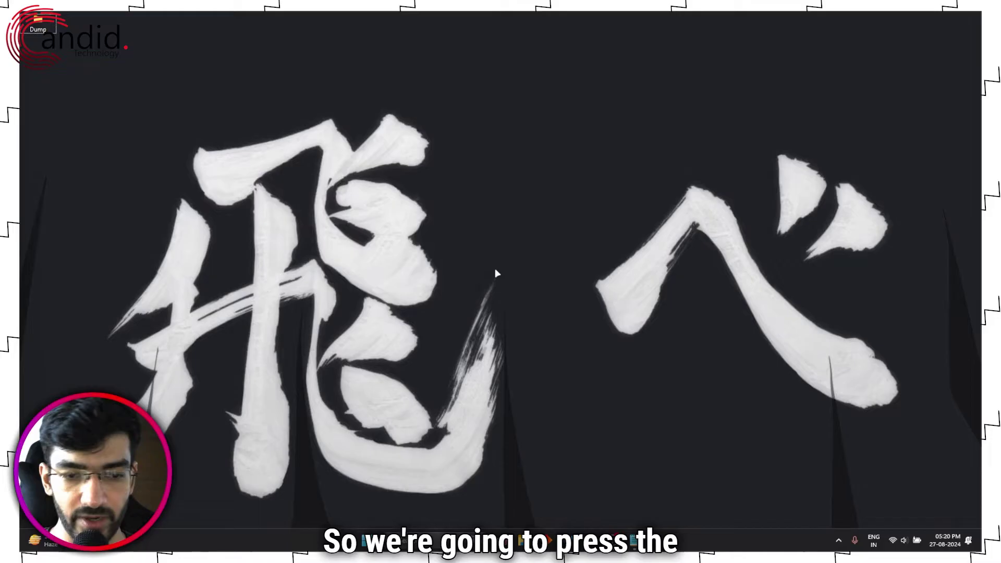
Step: Search 'servi' from Start and open the Services console
key("super")
key("super")
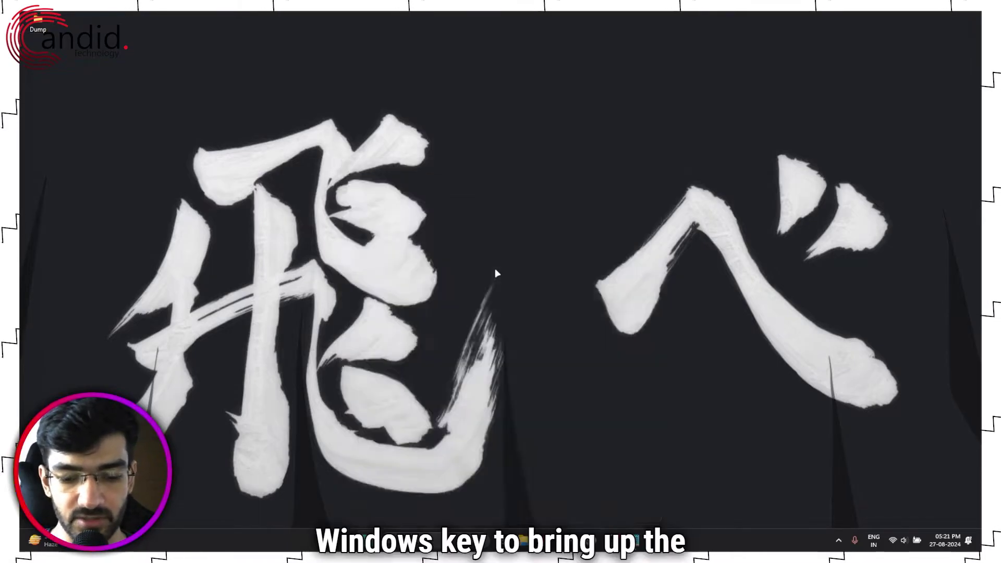
key("super")
type("services")
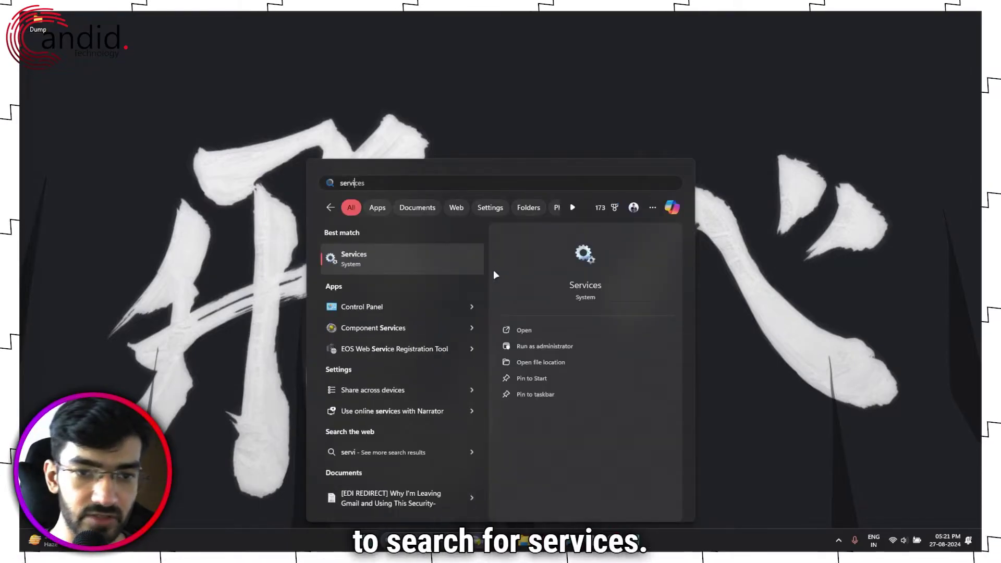
left_click(354, 265)
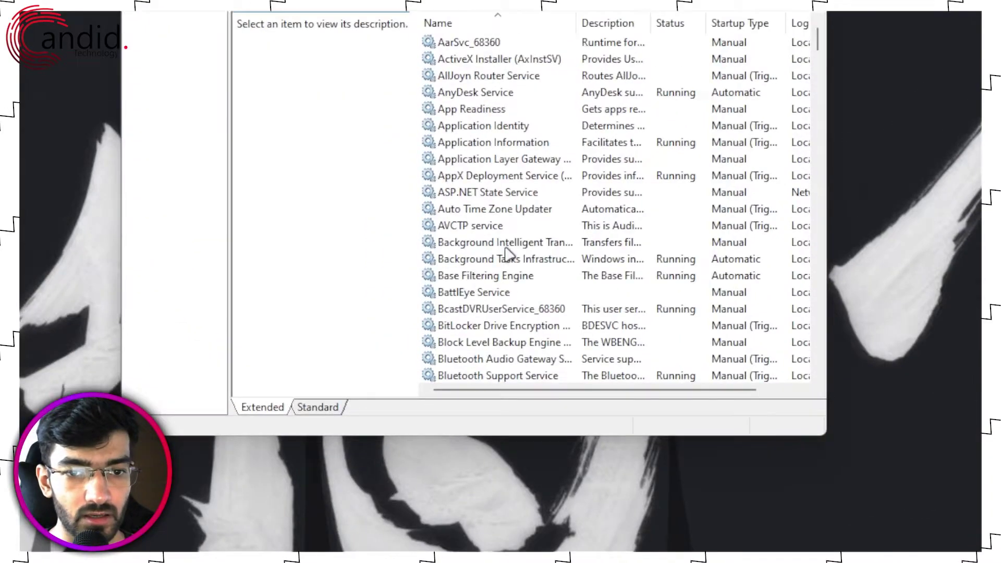
Step: Scroll down to the vgc service, select it and bring up its context menu
left_click(480, 59)
scroll(477, 167, "down", 8)
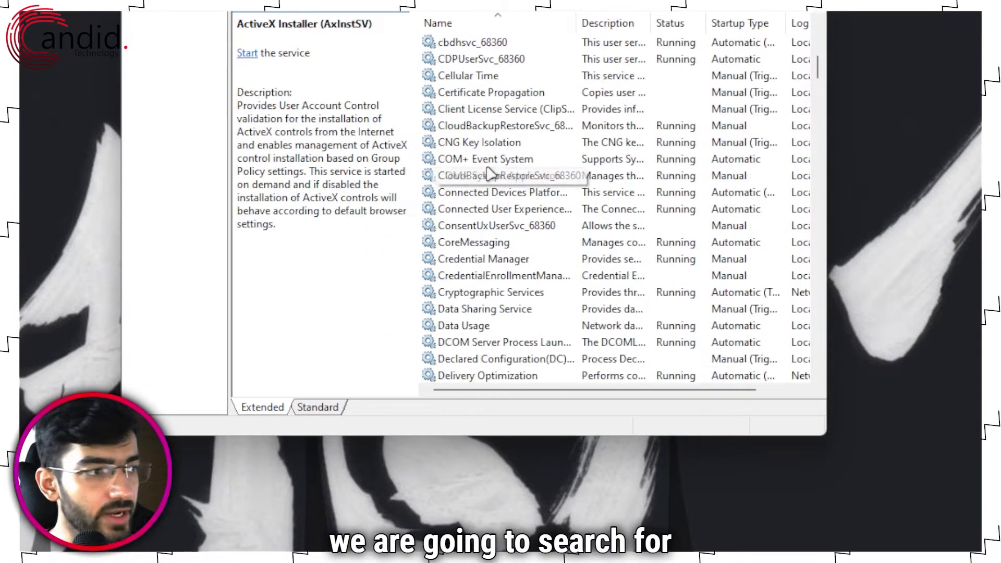
scroll(490, 174, "up", 2)
scroll(508, 292, "down", 13)
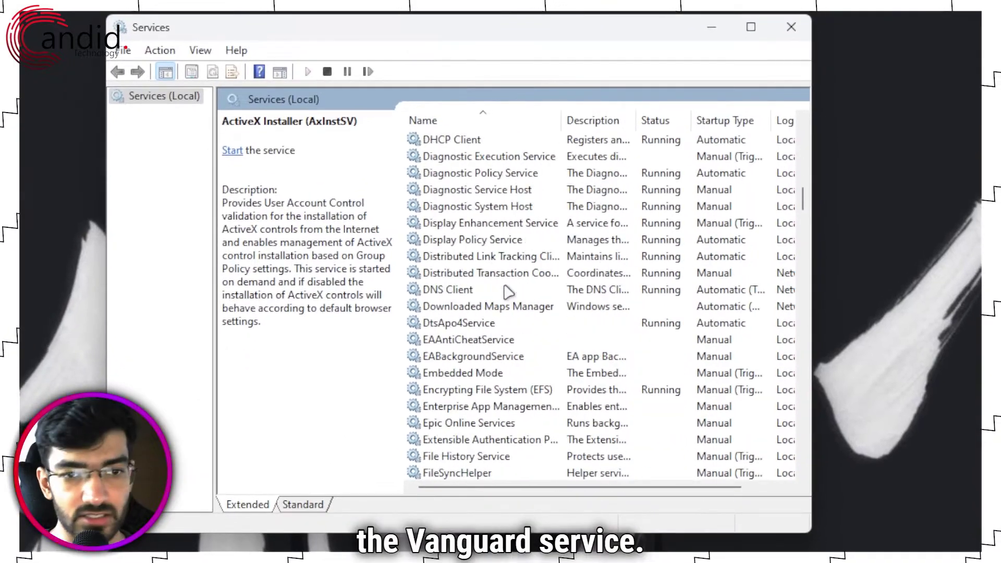
scroll(508, 292, "down", 20)
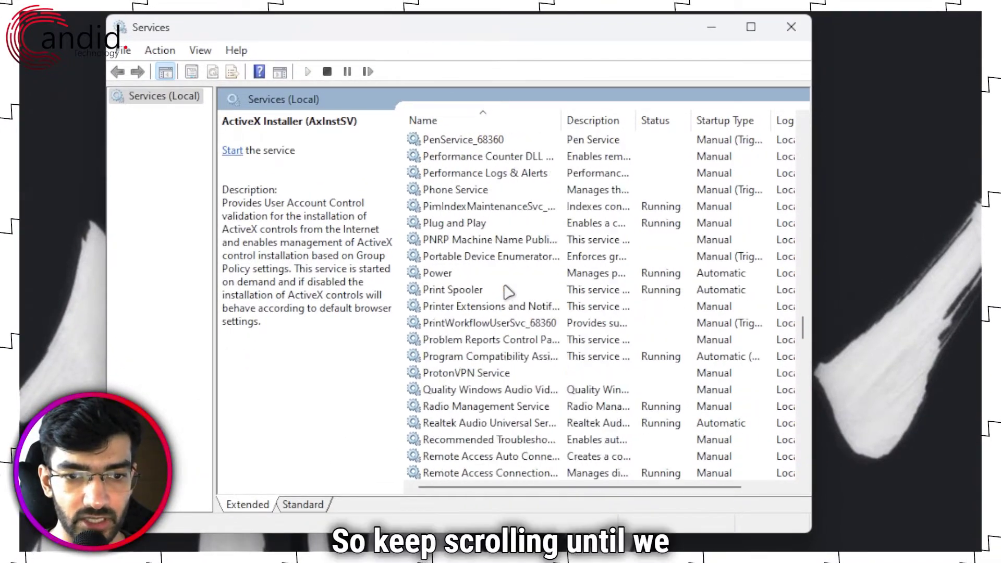
scroll(508, 291, "down", 15)
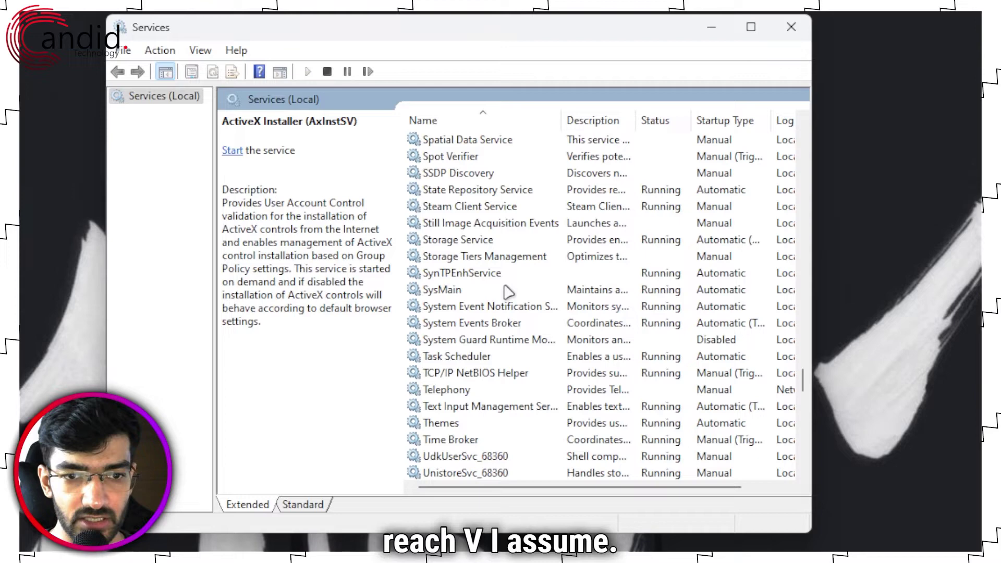
scroll(508, 291, "down", 6)
left_click(439, 274)
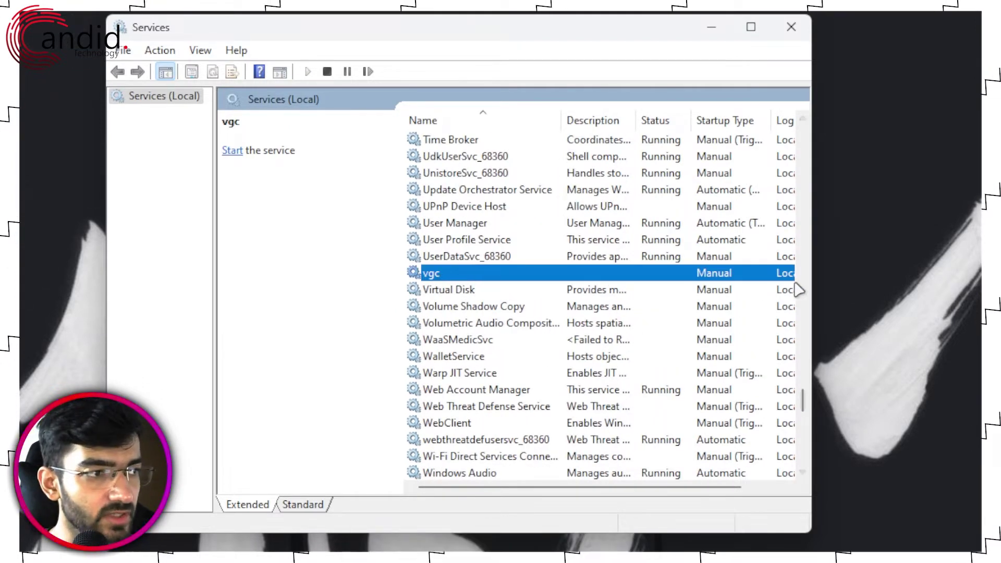
left_click_drag(818, 277, 974, 284)
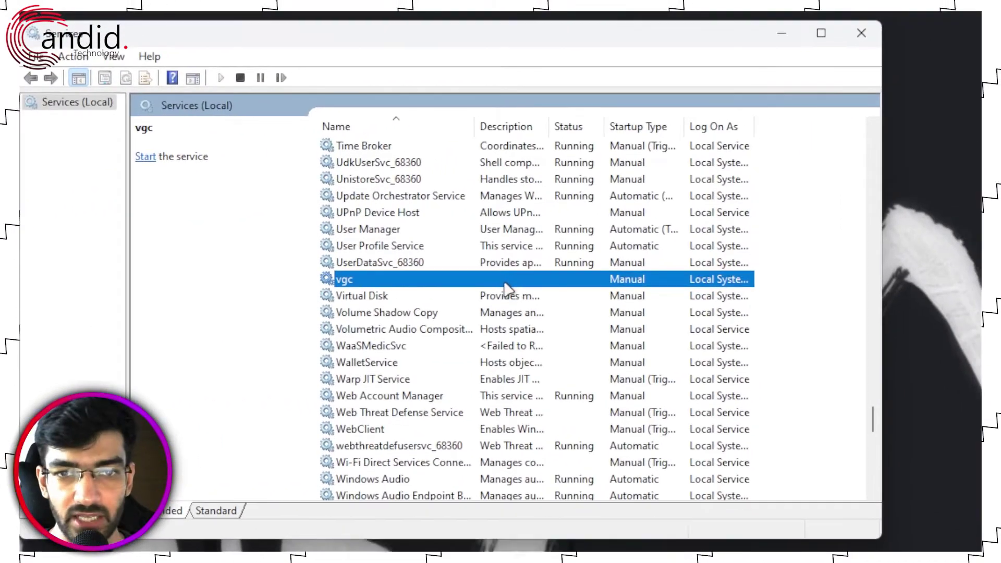
right_click(506, 289)
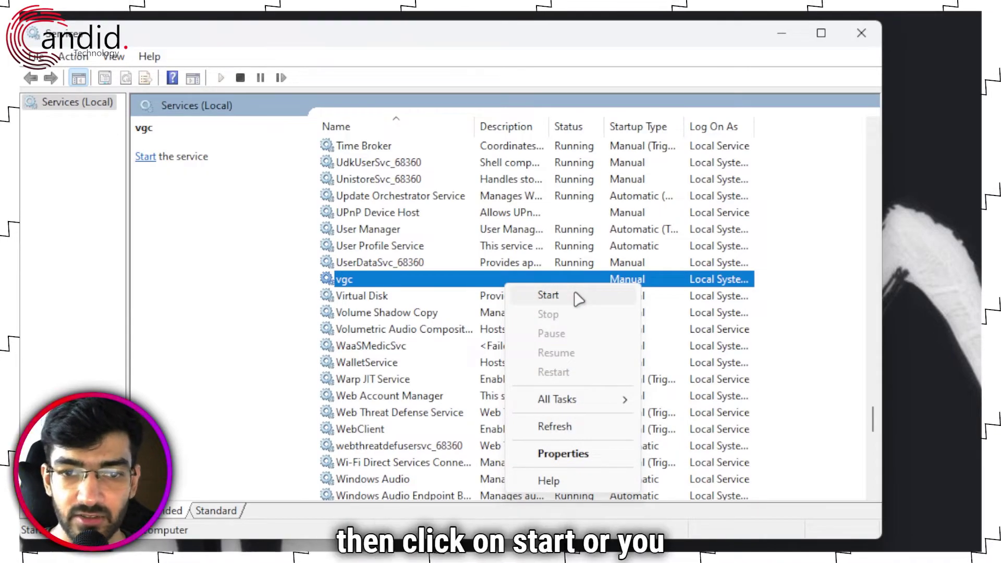
Step: Open vgc's properties and choose Automatic as its Startup type
double_click(460, 283)
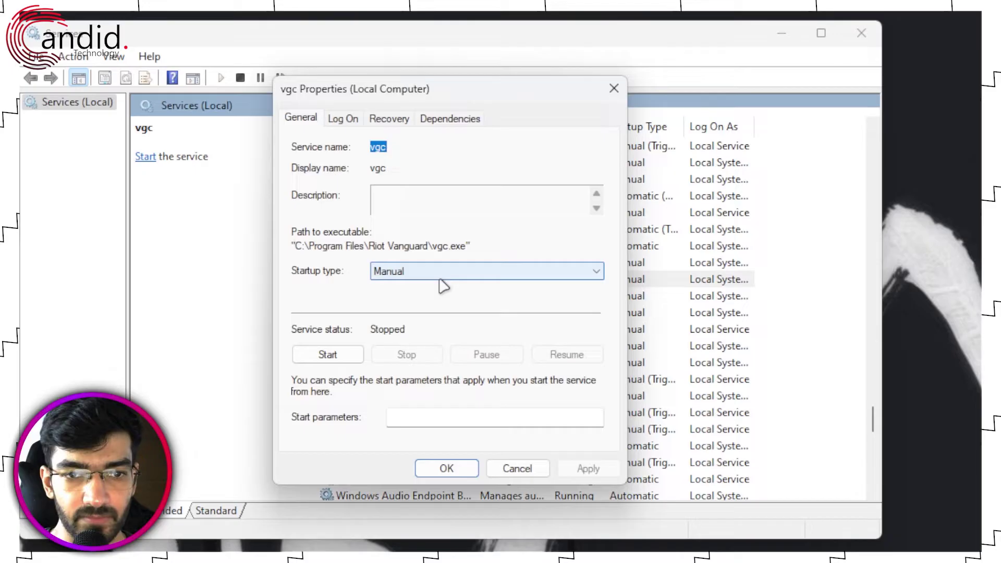
left_click(446, 275)
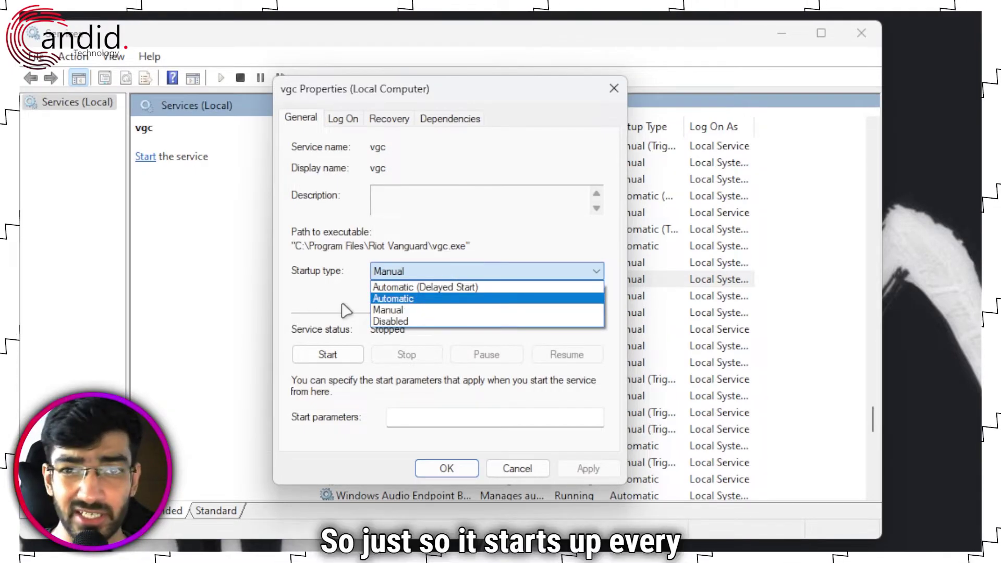
left_click(386, 310)
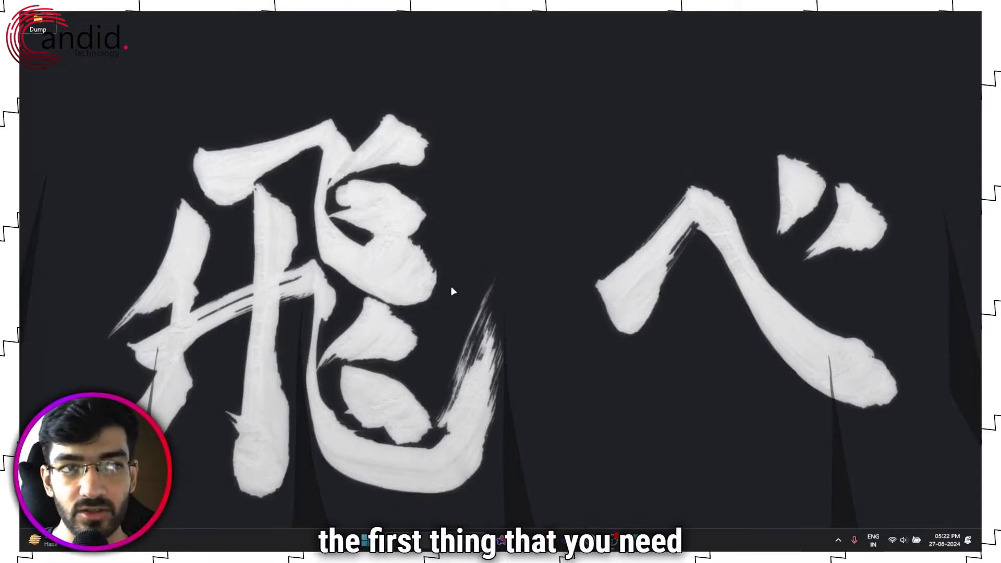
Step: Browse Library (D:) > Games > Riot Games > VALORANT > live in File Explorer
key("super+e")
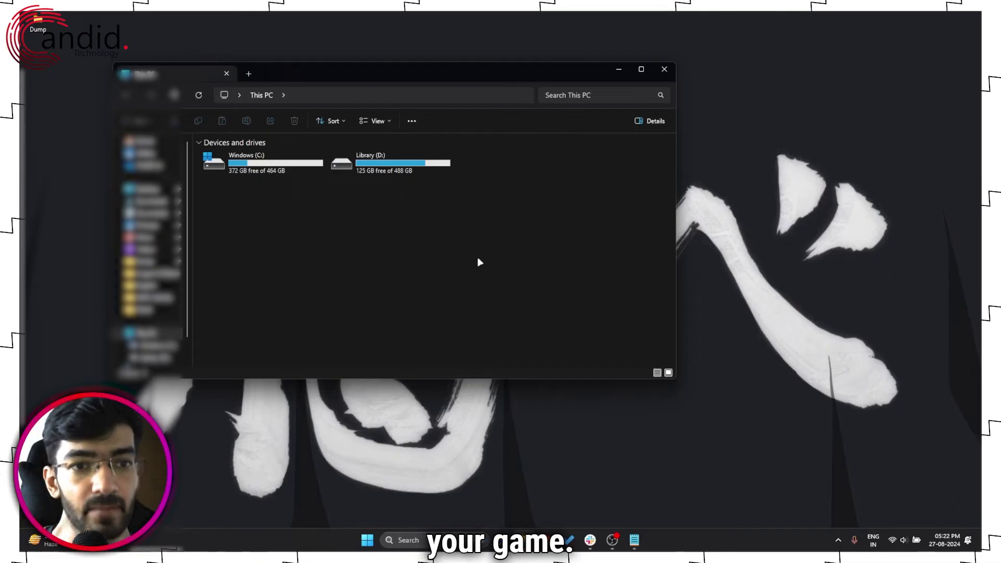
double_click(407, 175)
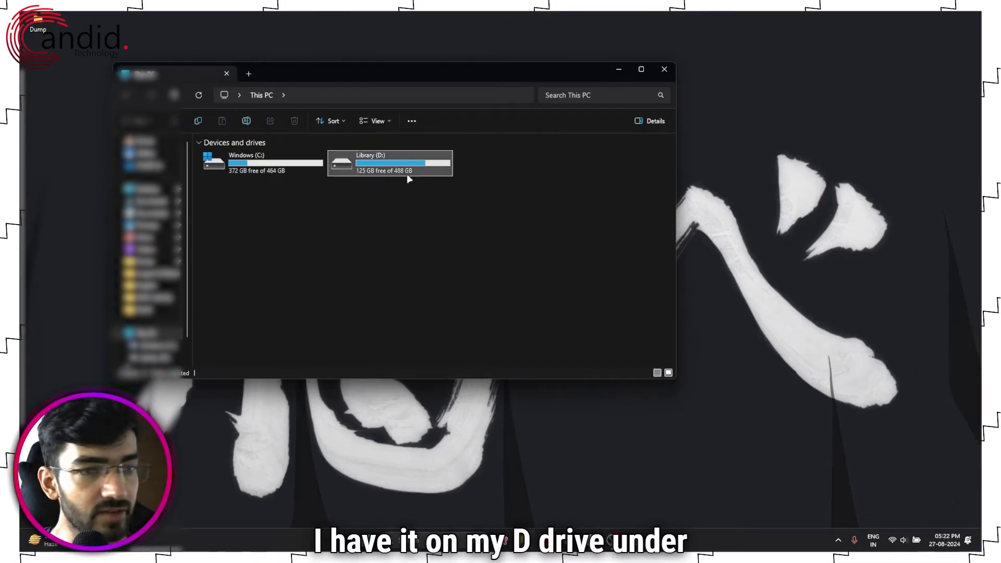
double_click(276, 176)
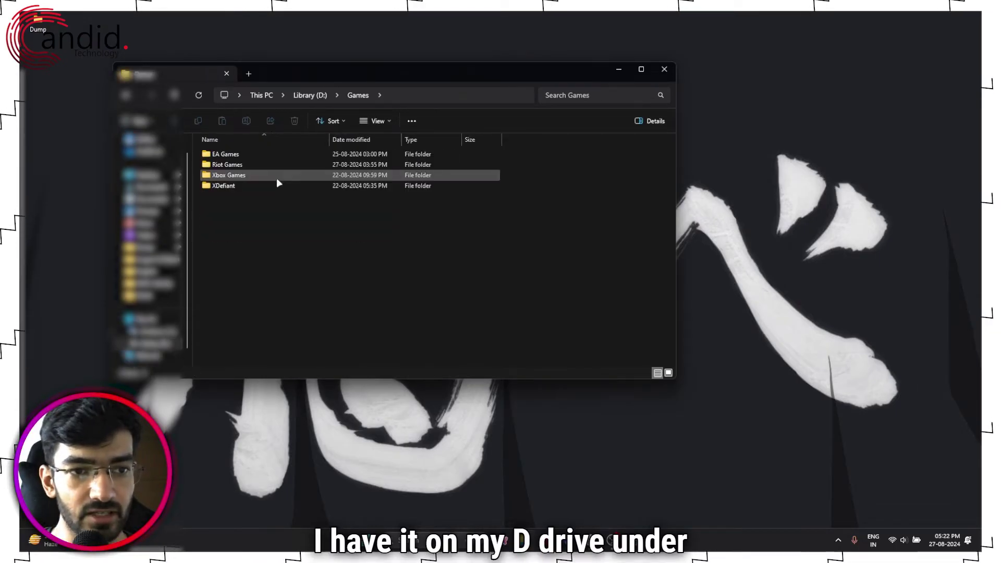
double_click(276, 173)
double_click(276, 166)
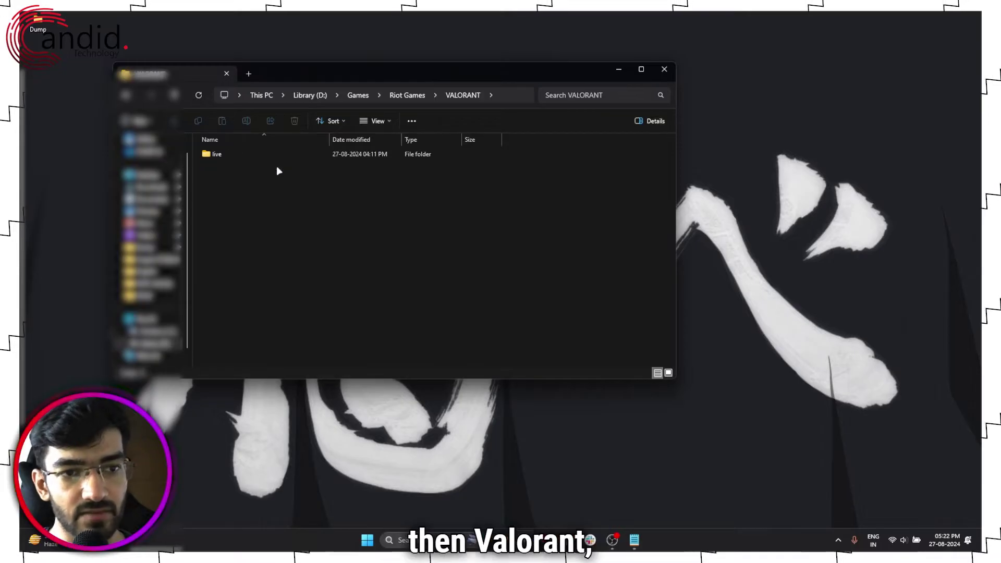
double_click(275, 155)
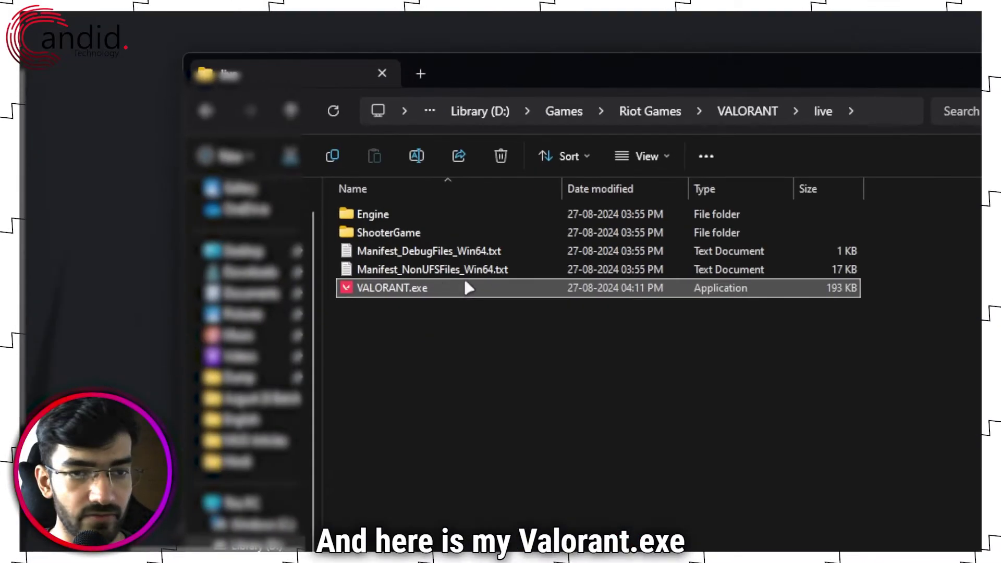
Step: Apply new Compatibility settings in VALORANT.exe's Properties, leaving Windows 8 mode off
right_click(456, 287)
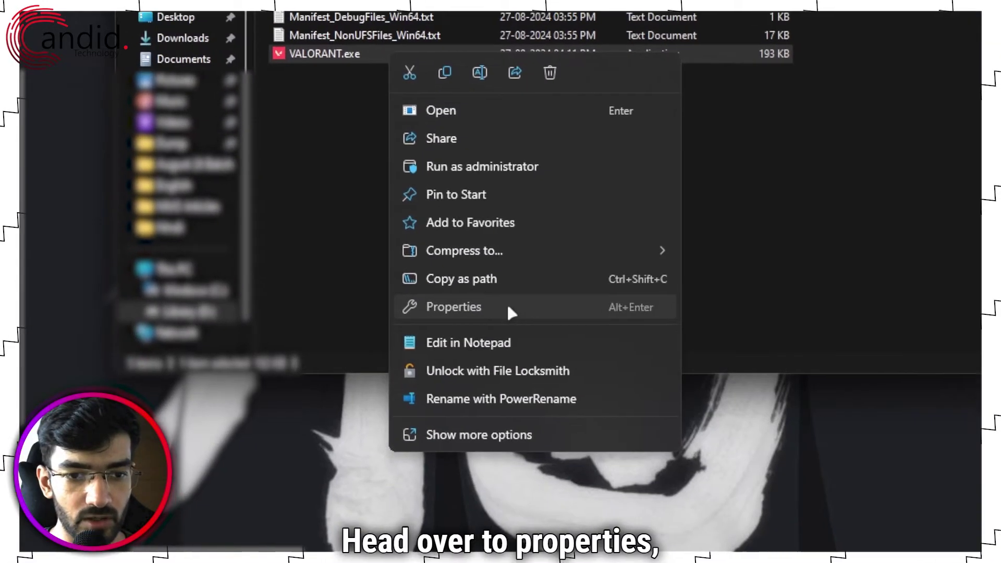
left_click(508, 307)
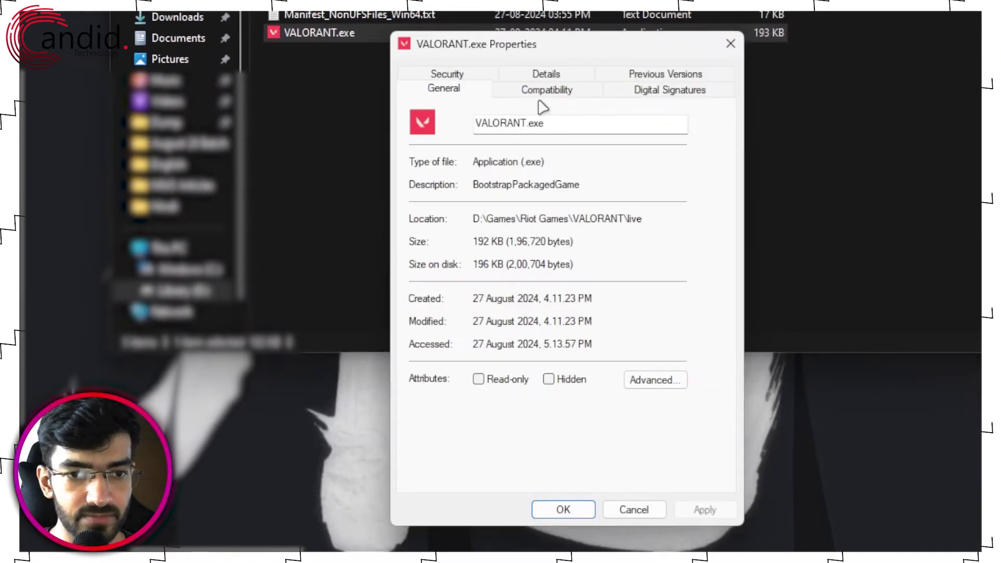
left_click(552, 111)
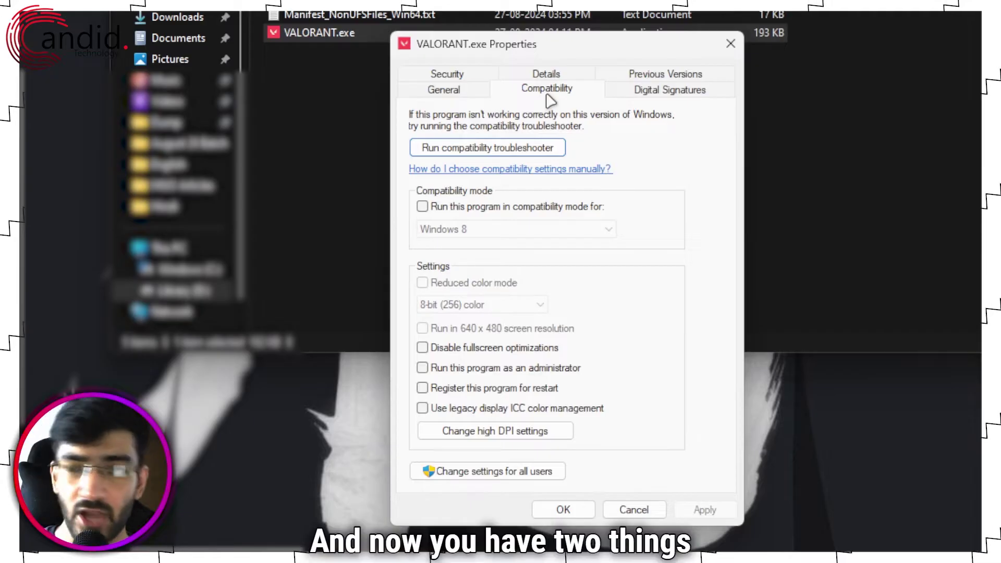
left_click(527, 208)
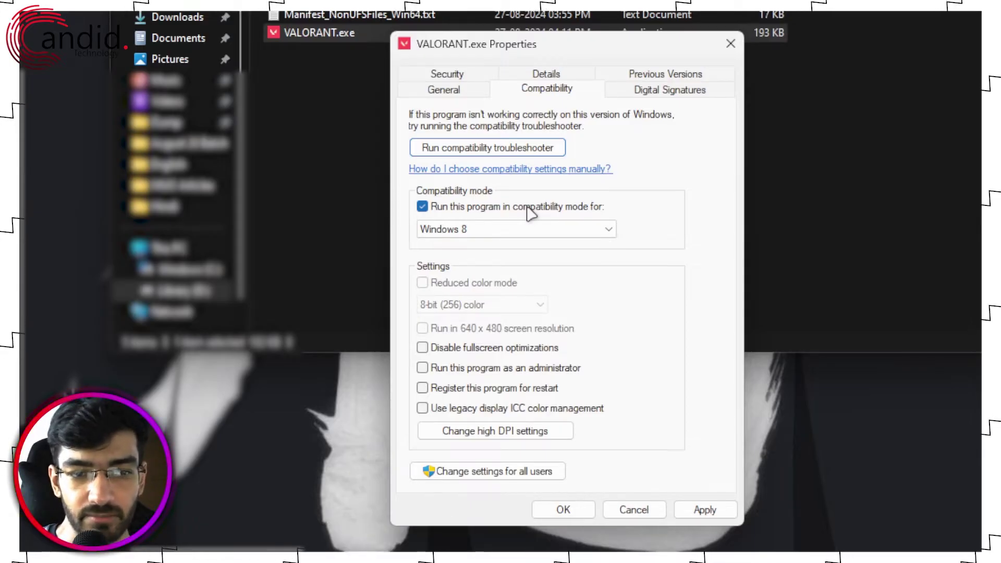
left_click(528, 209)
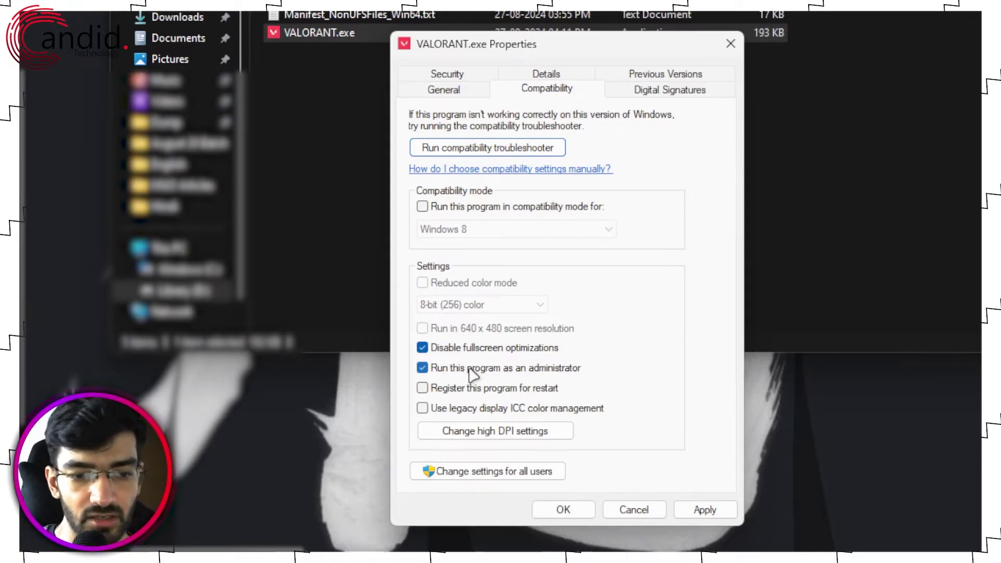
left_click(705, 510)
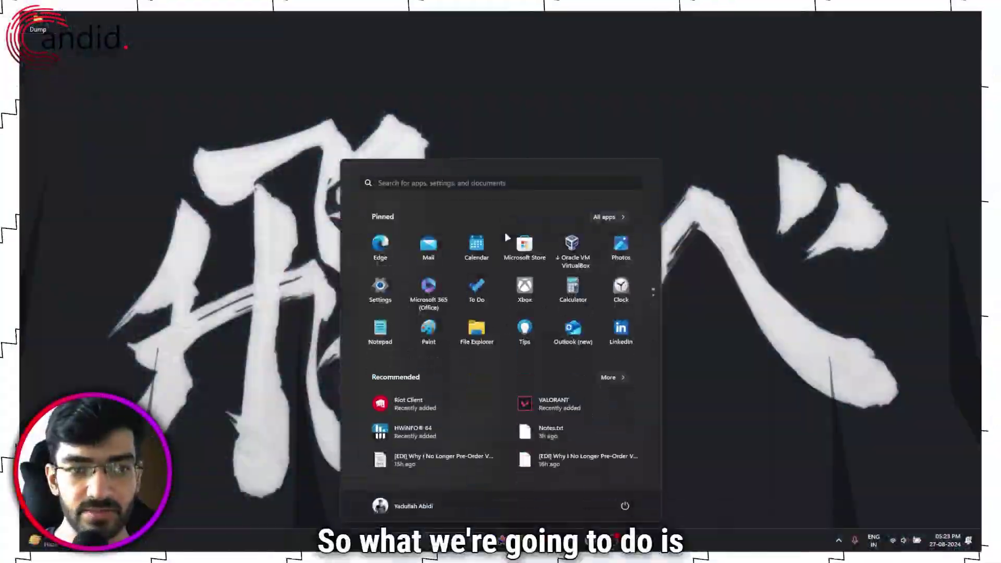
Step: Launch System Configuration via msconfig and switch to its Services tab
type("ms")
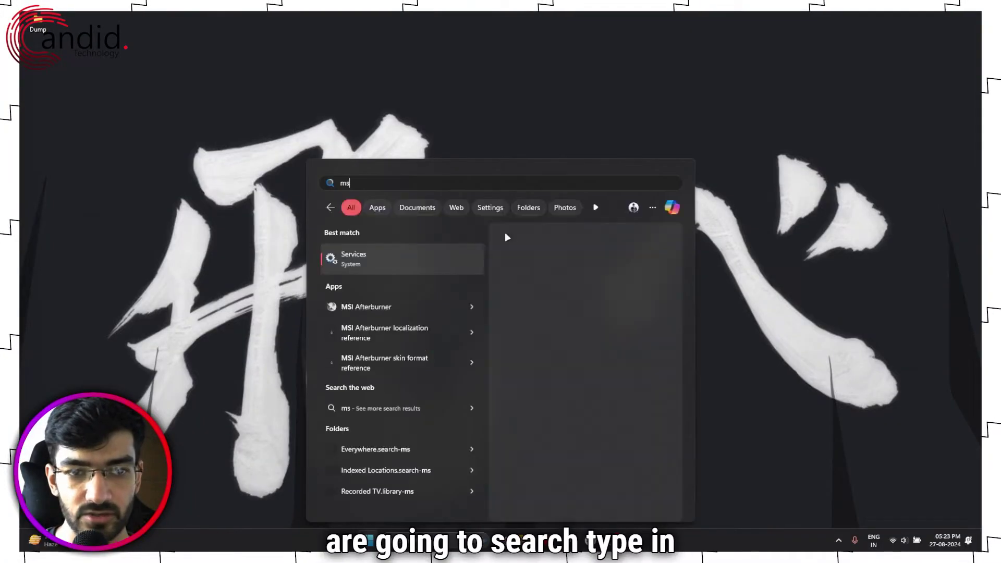
type("config")
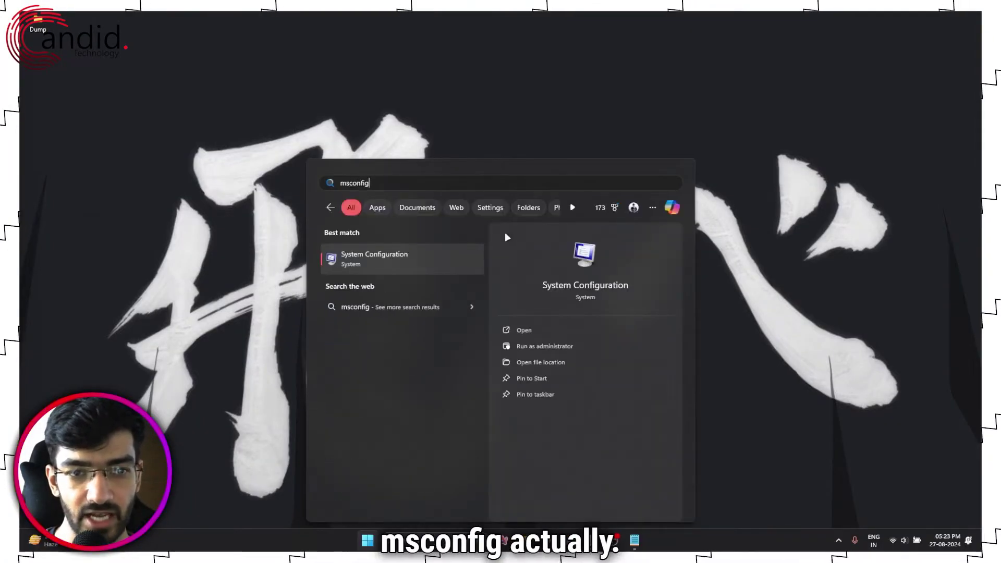
left_click(374, 255)
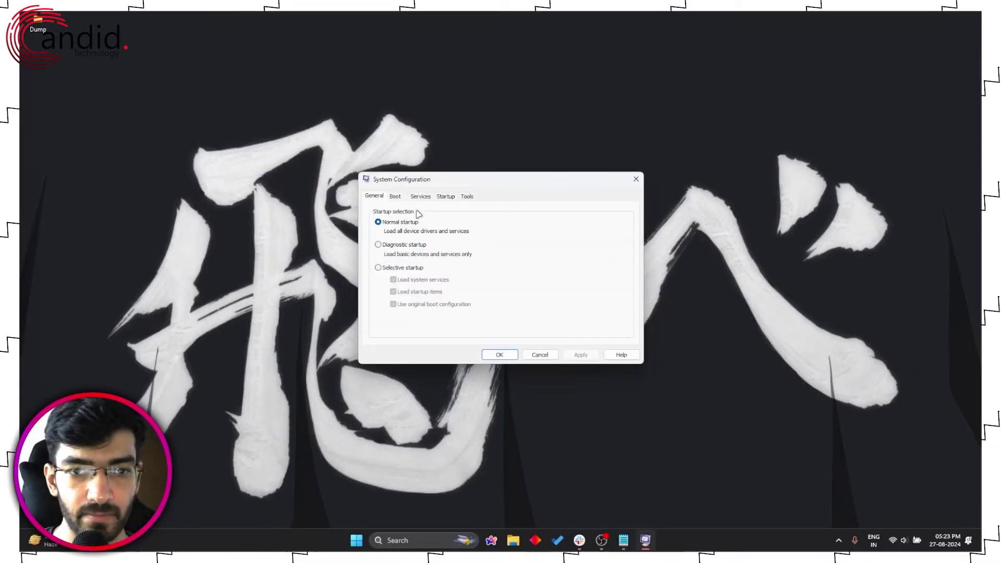
left_click(398, 198)
left_click(420, 198)
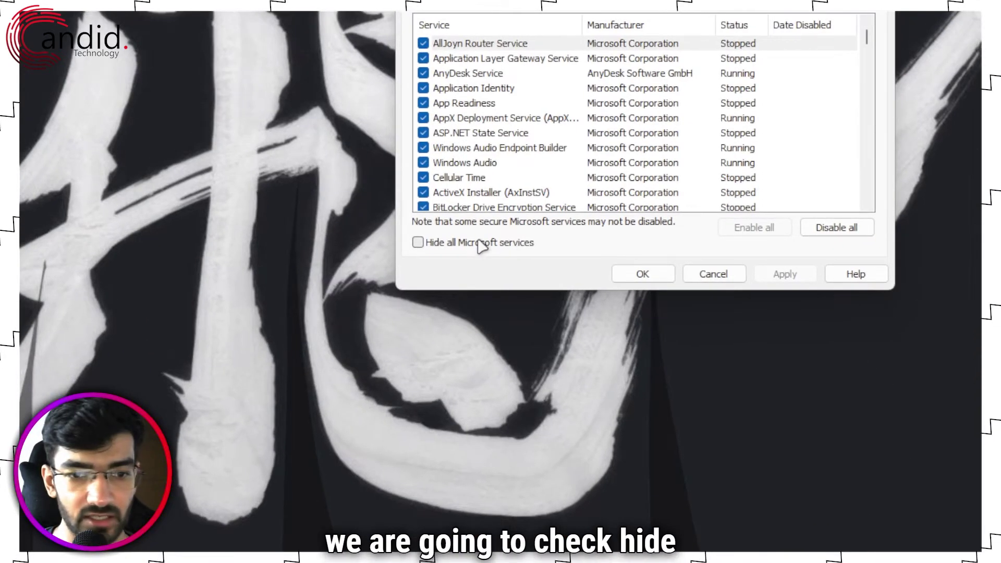
Step: Hide all Microsoft services and review the remaining third-party services such as Riot's vgc
left_click(477, 242)
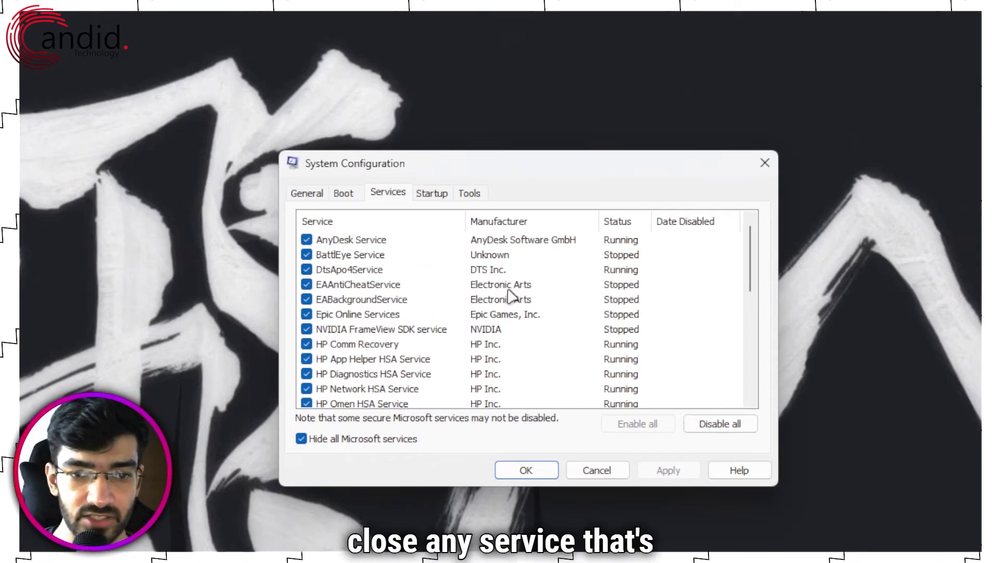
scroll(509, 293, "down", 6)
scroll(512, 296, "up", 6)
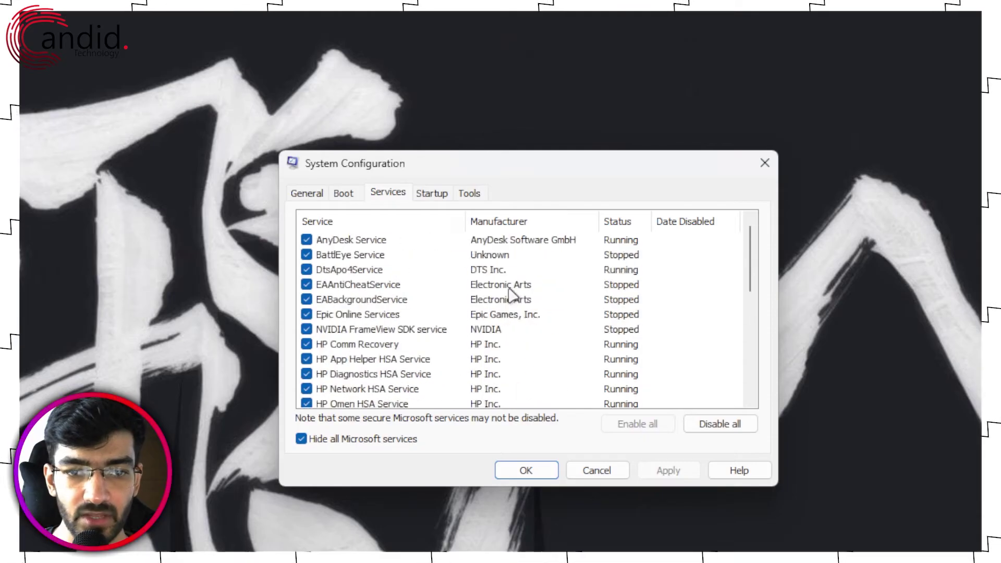
scroll(511, 295, "down", 3)
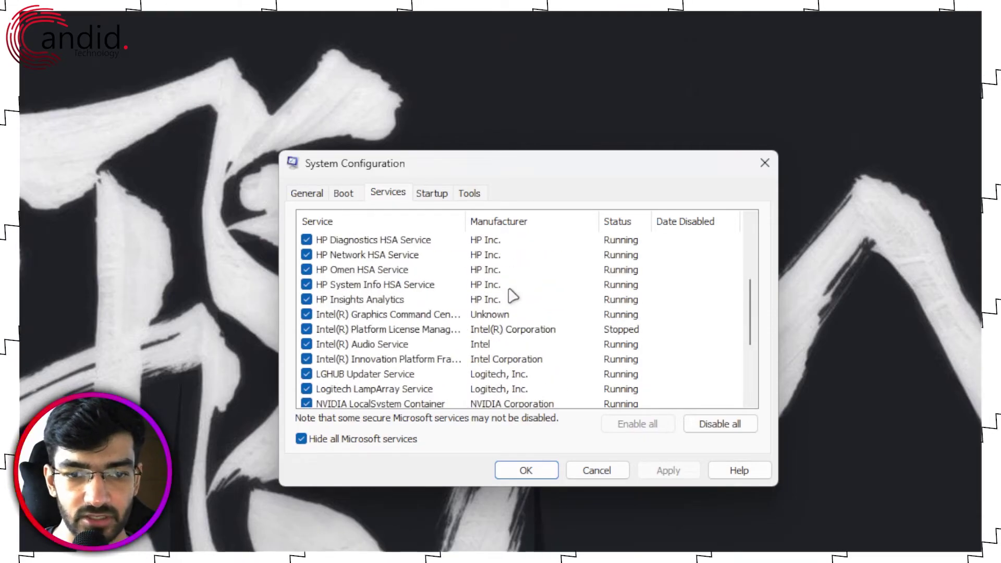
scroll(513, 295, "down", 1)
scroll(512, 295, "down", 2)
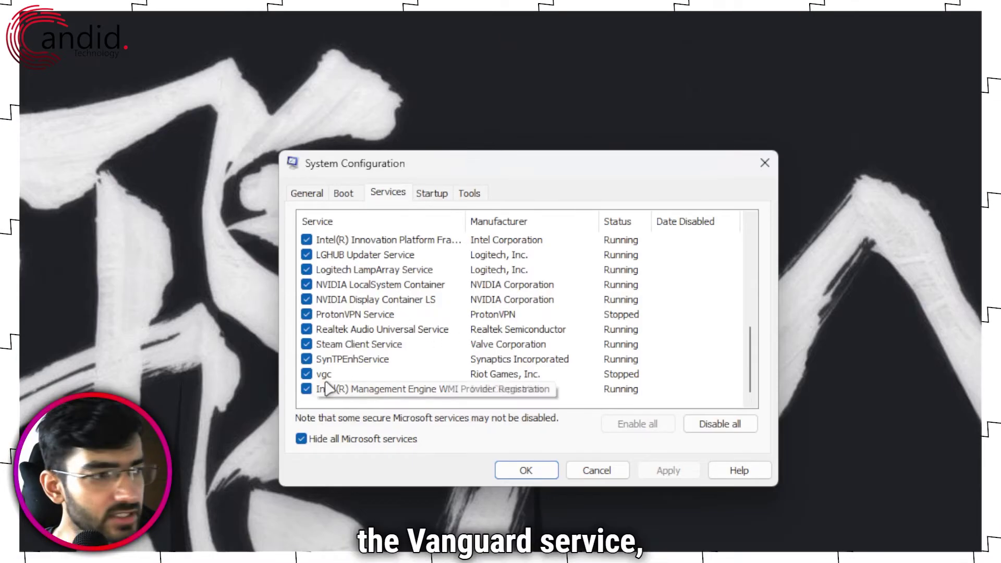
scroll(466, 383, "up", 2)
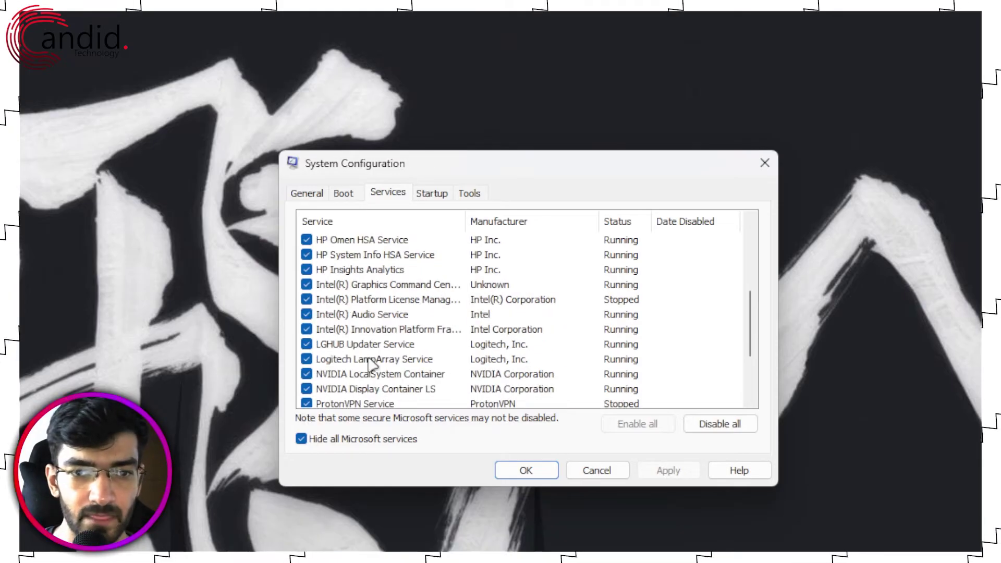
scroll(426, 346, "up", 3)
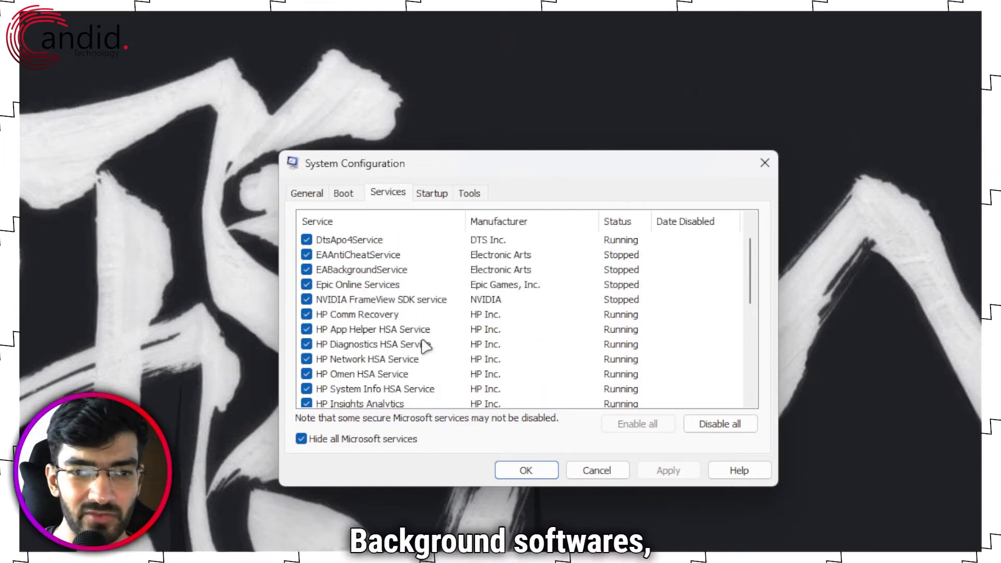
scroll(416, 271, "up", 1)
scroll(456, 320, "down", 3)
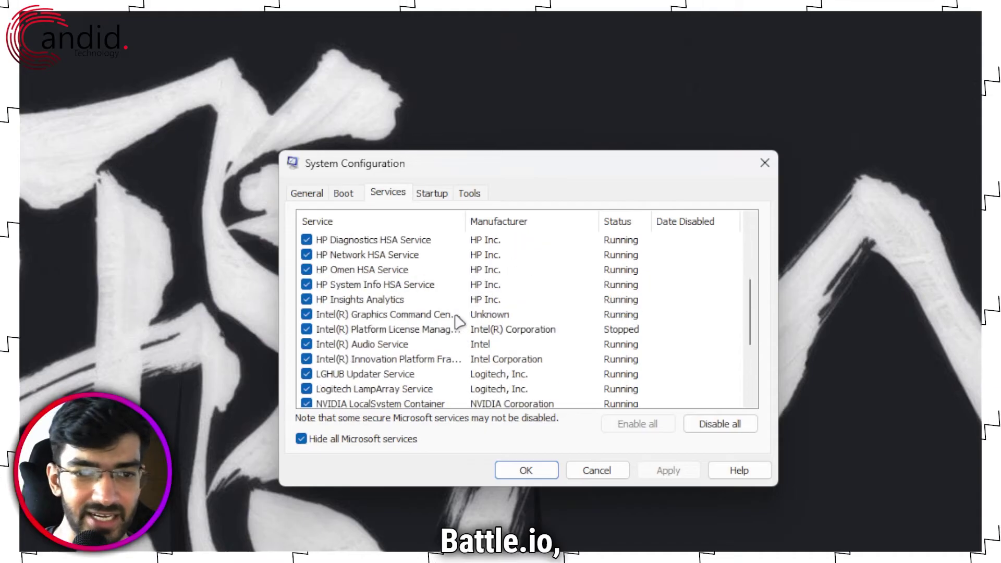
scroll(455, 318, "up", 3)
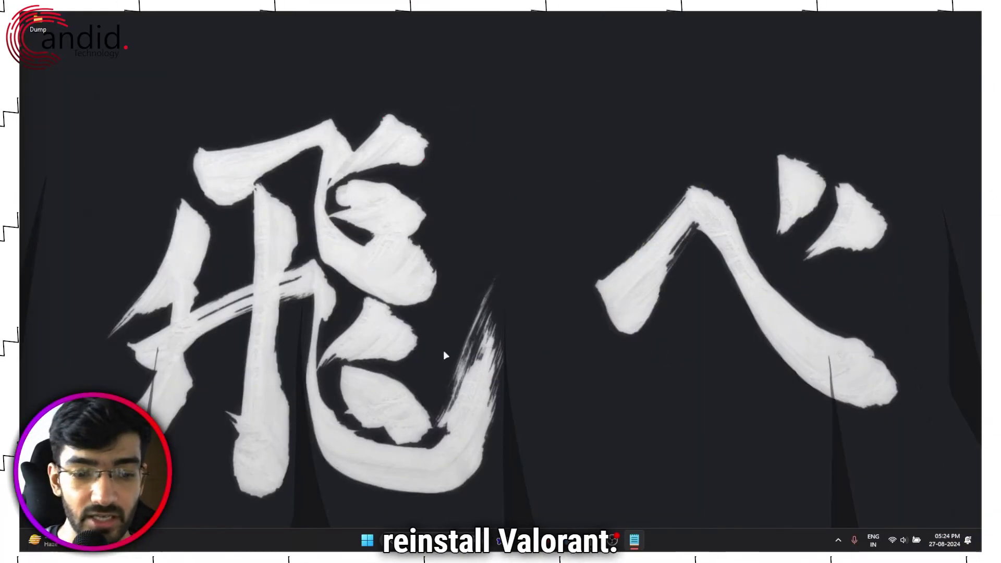
Step: Filter Installed apps by 'valorant' and choose Uninstall for VALORANT (50.6 GB)
right_click(345, 541)
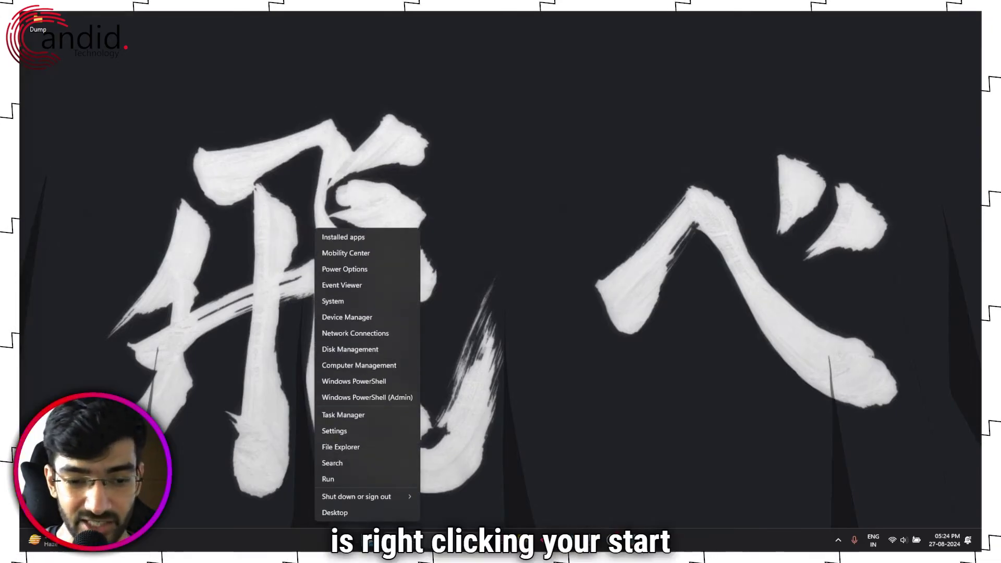
left_click(384, 240)
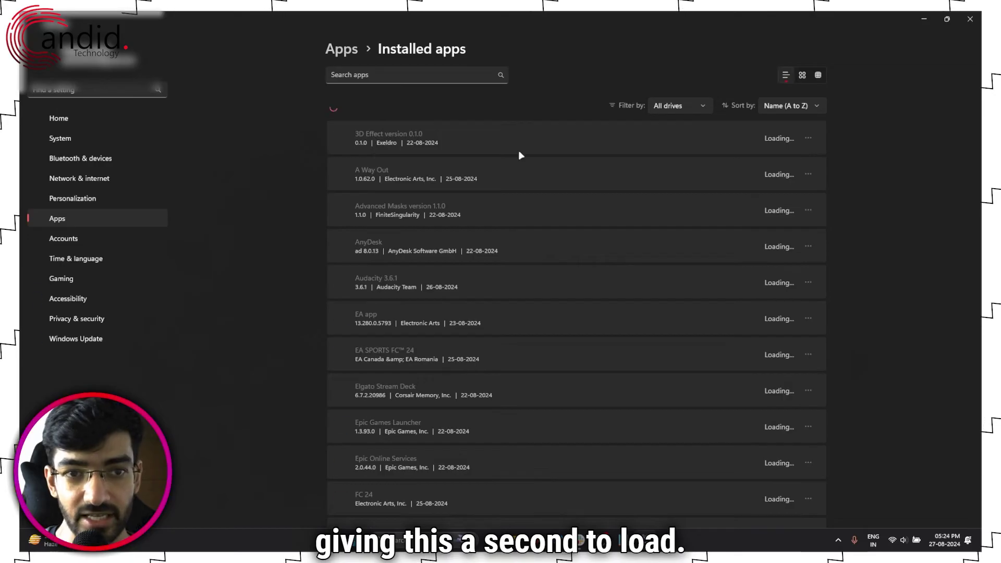
left_click(417, 74)
type("valorant")
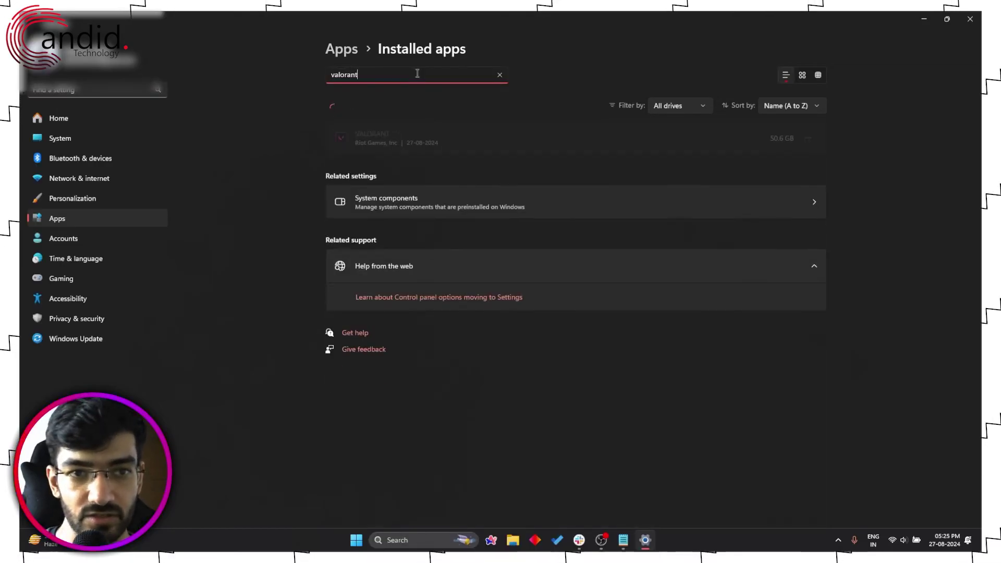
left_click(803, 137)
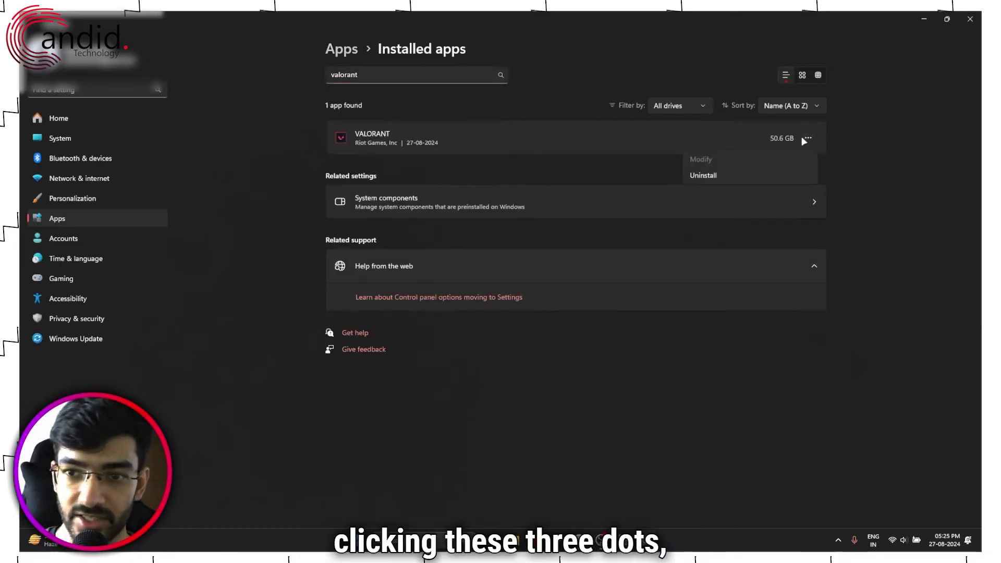
left_click(756, 174)
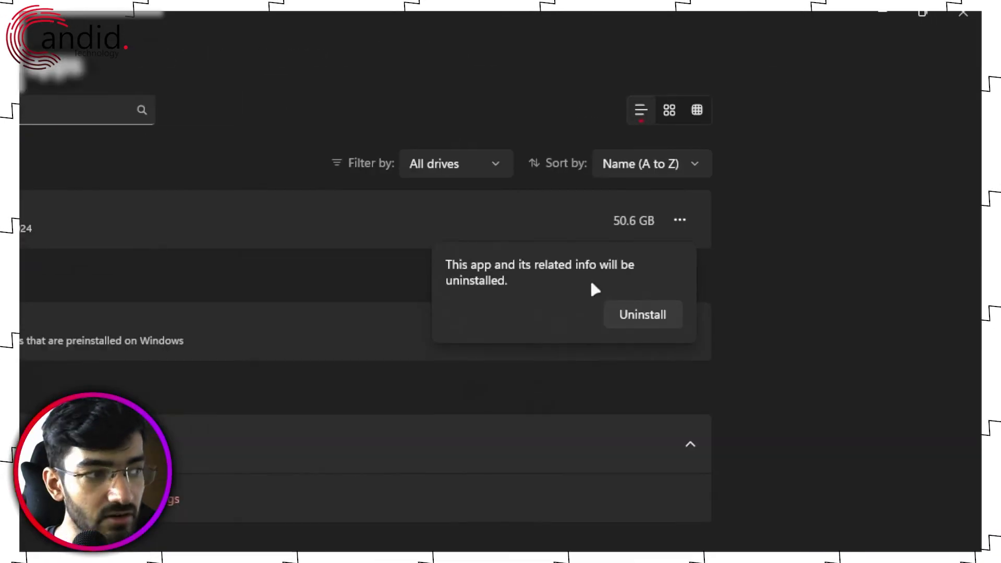